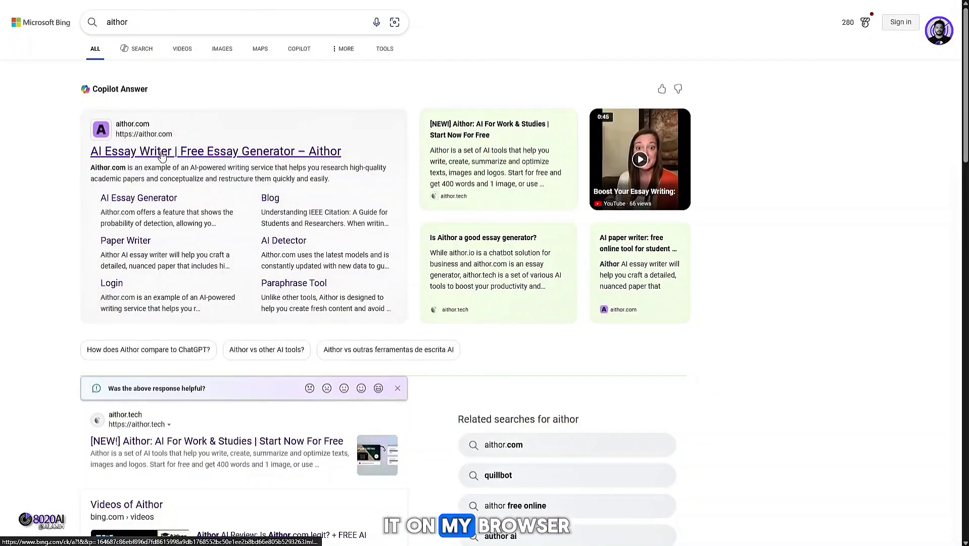
Open the aithor.com website from the search results and look over the writer's headline features
click(161, 154)
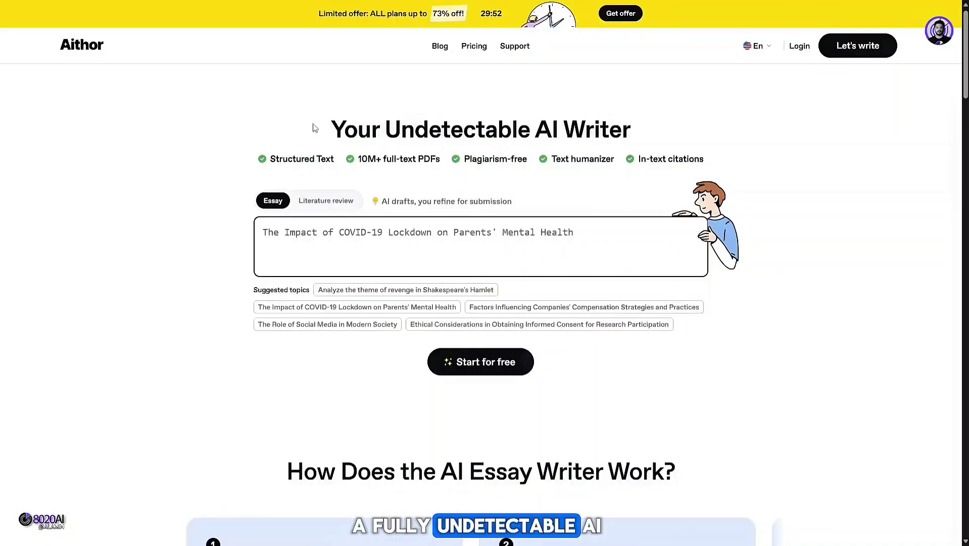
drag(314, 128, 623, 125)
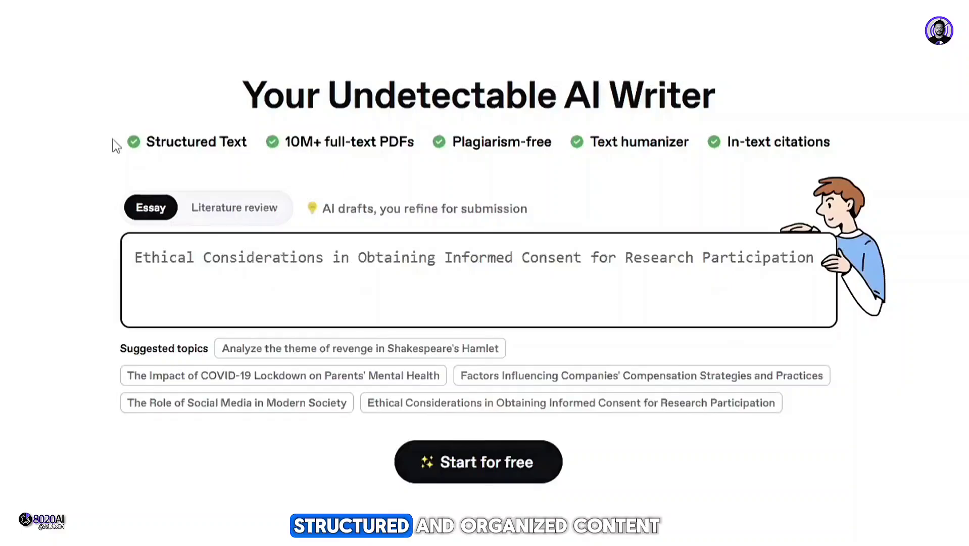
drag(147, 141, 704, 143)
click(481, 171)
click(580, 206)
click(705, 144)
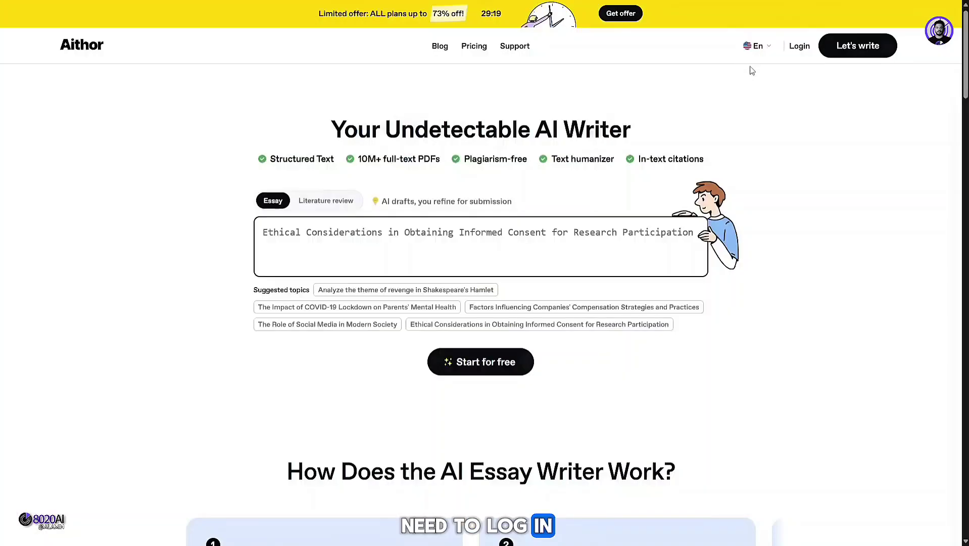
Go to the Aithor login, enter "the impact of covid 19" as the essay topic and start the free draft
click(799, 48)
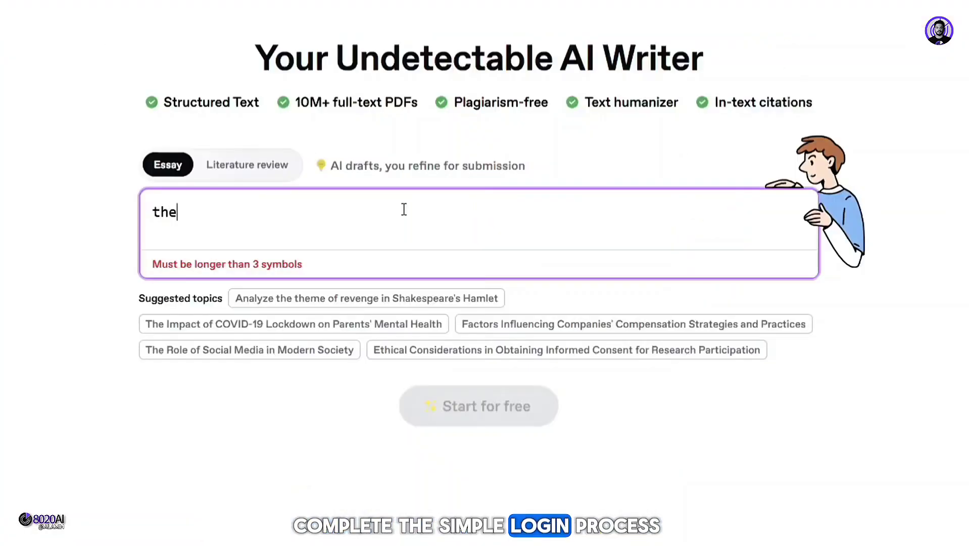
text(impact of )
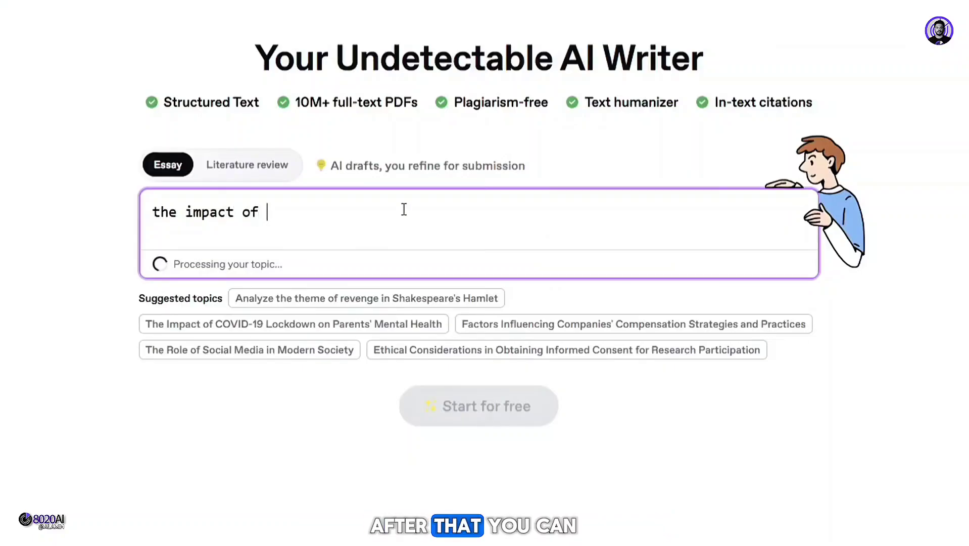
text(covid 19)
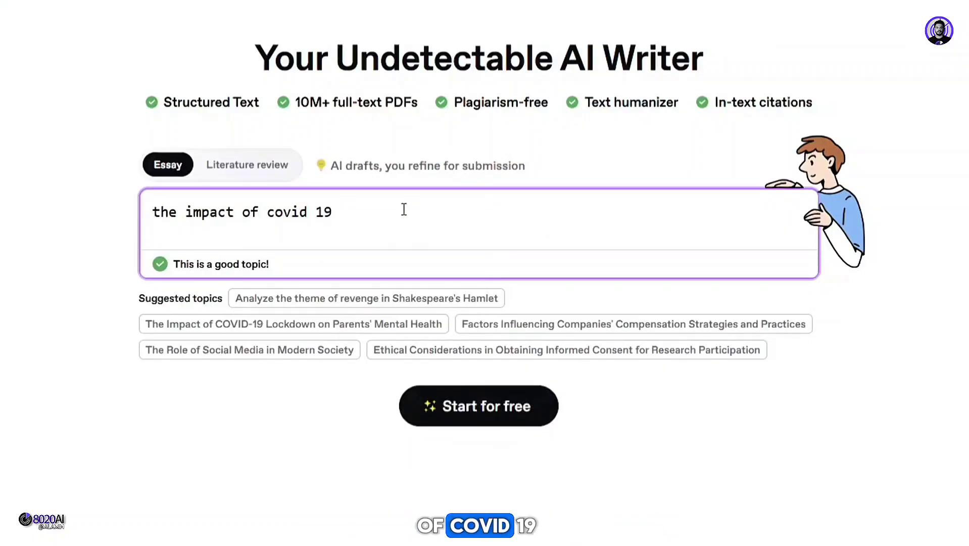
drag(346, 212, 150, 203)
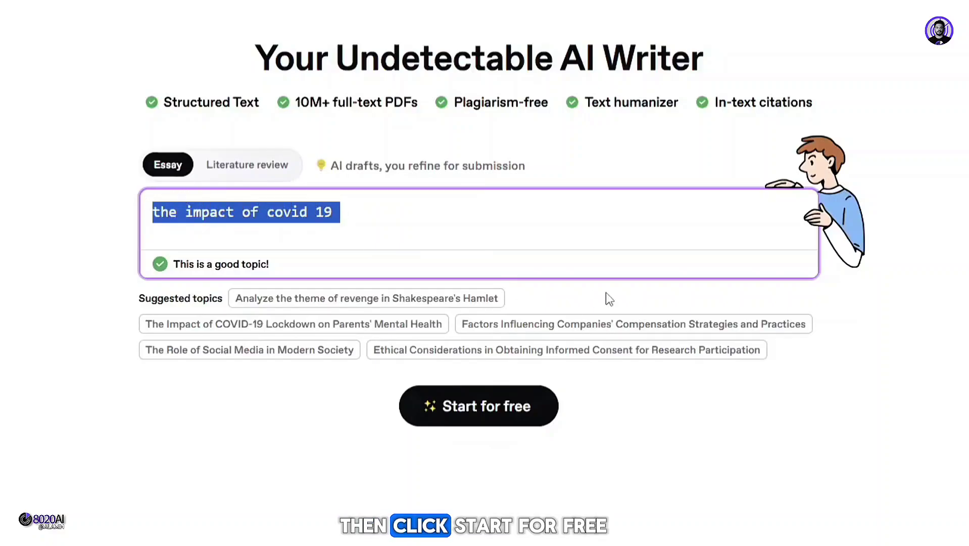
click(506, 414)
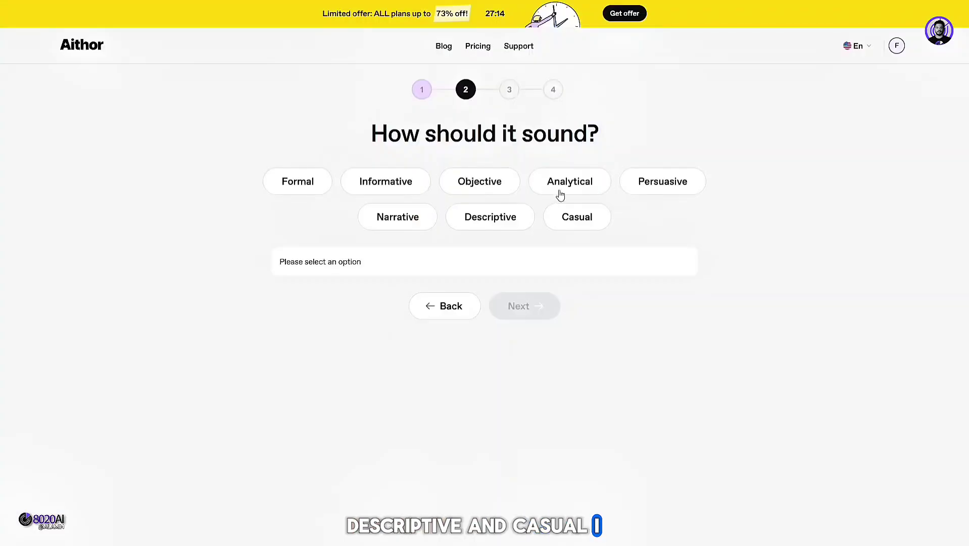
Set the essay's tone to Analytical and choose "No, thanks" for references
click(559, 197)
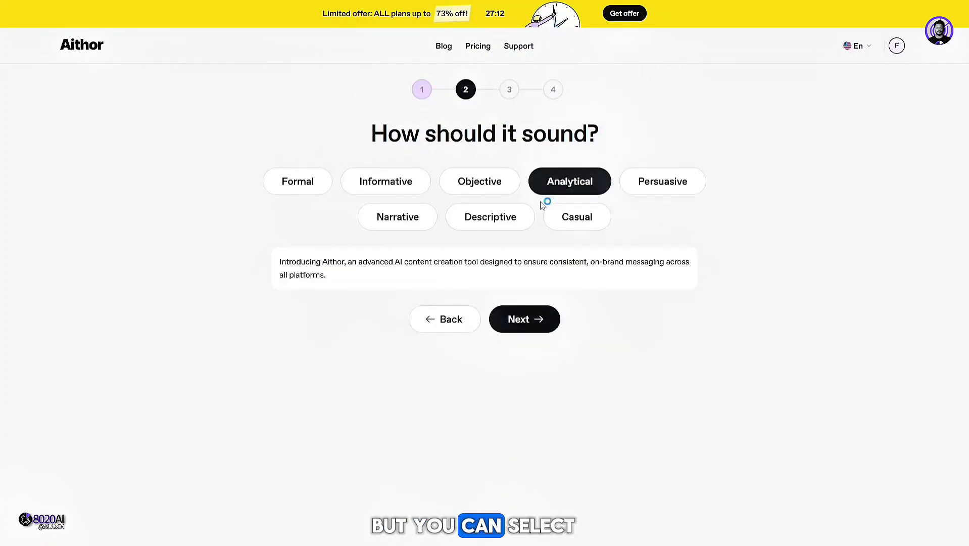
click(519, 328)
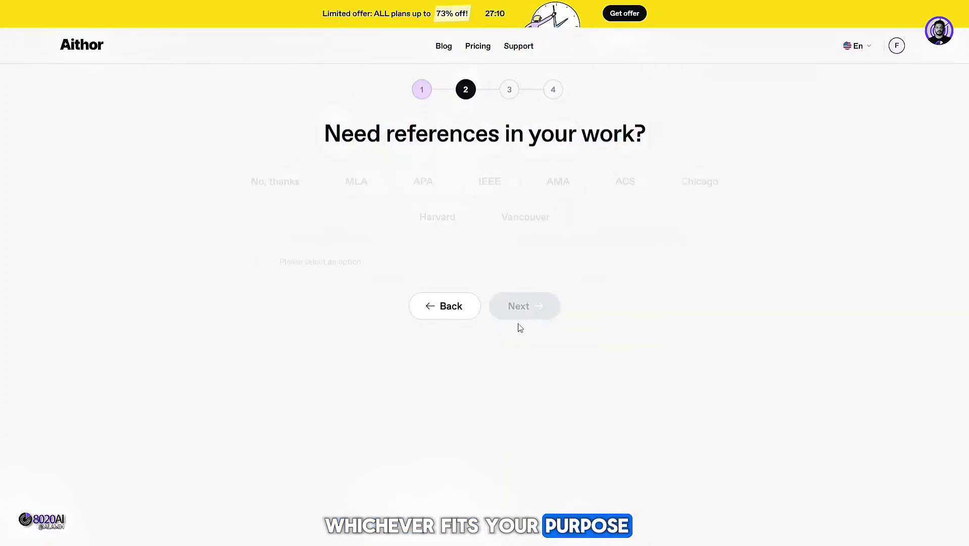
drag(313, 142, 699, 152)
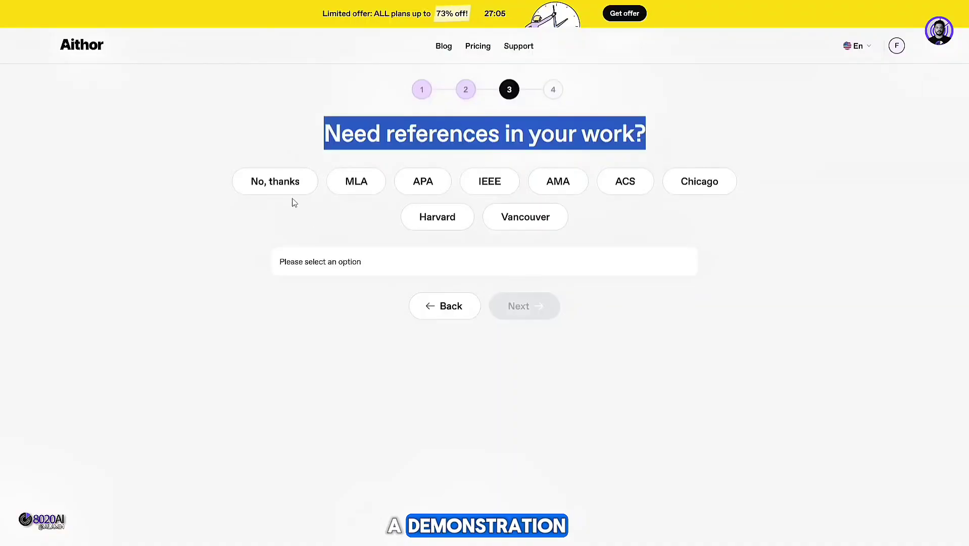
click(293, 188)
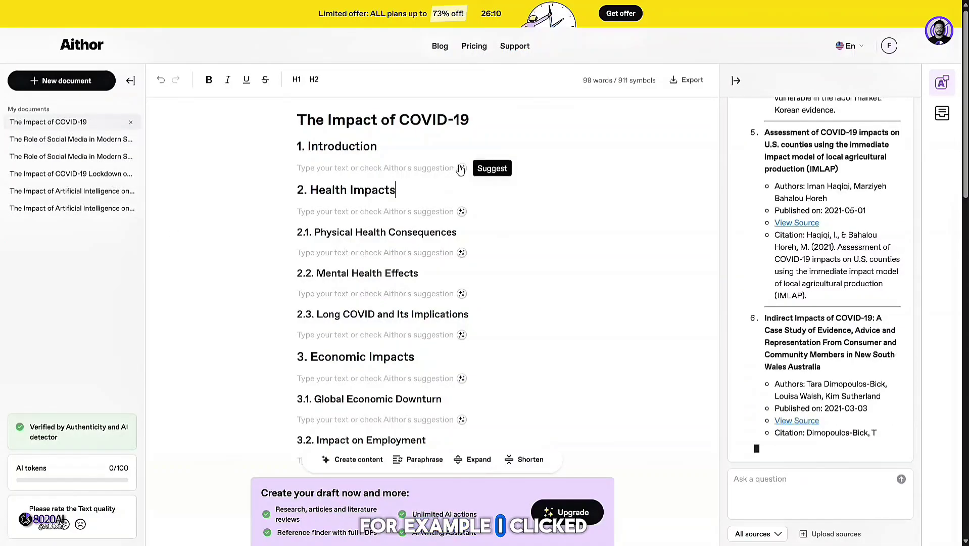
Generate Aithor's suggested text for the Introduction section and review the text written under the Conclusion heading
click(461, 168)
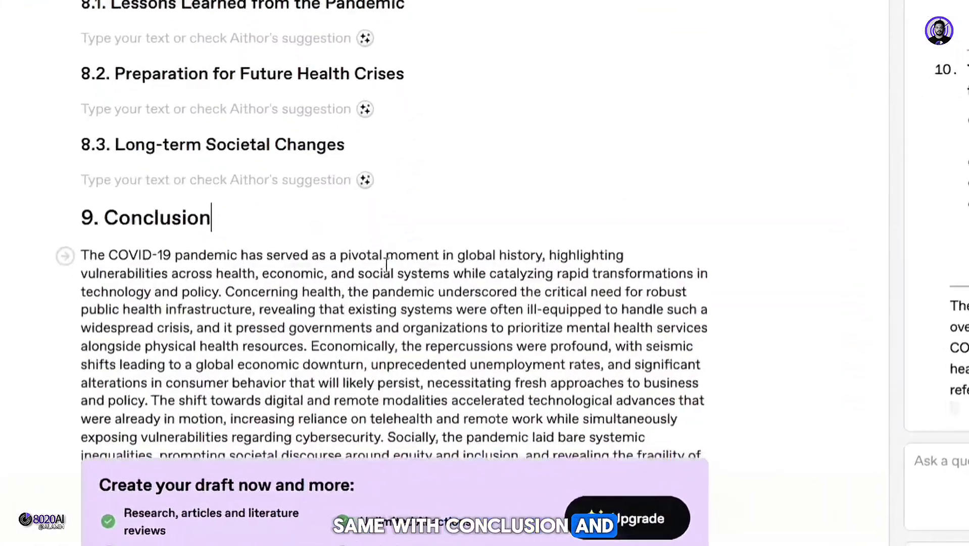
scroll(426, 364, down, 2)
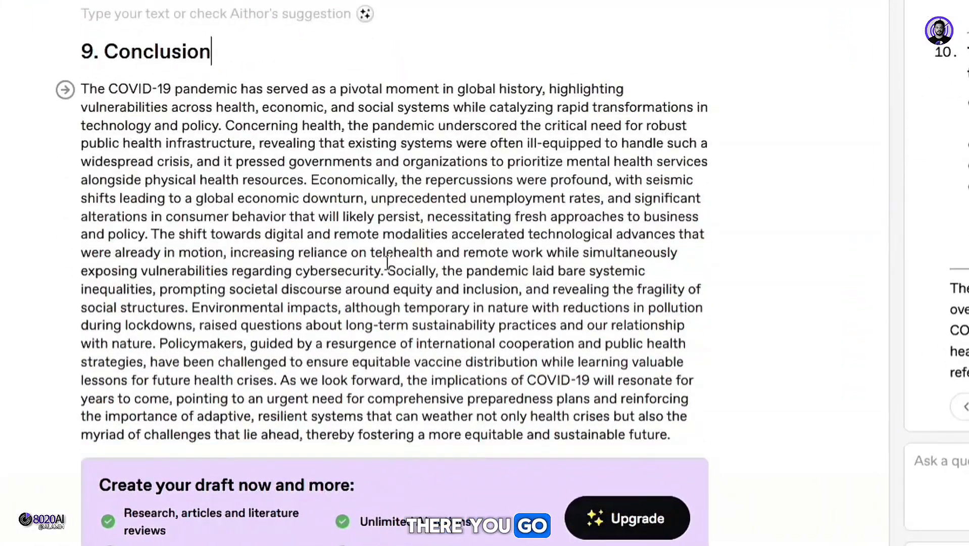
mouse_move(156, 168)
drag(130, 107, 750, 469)
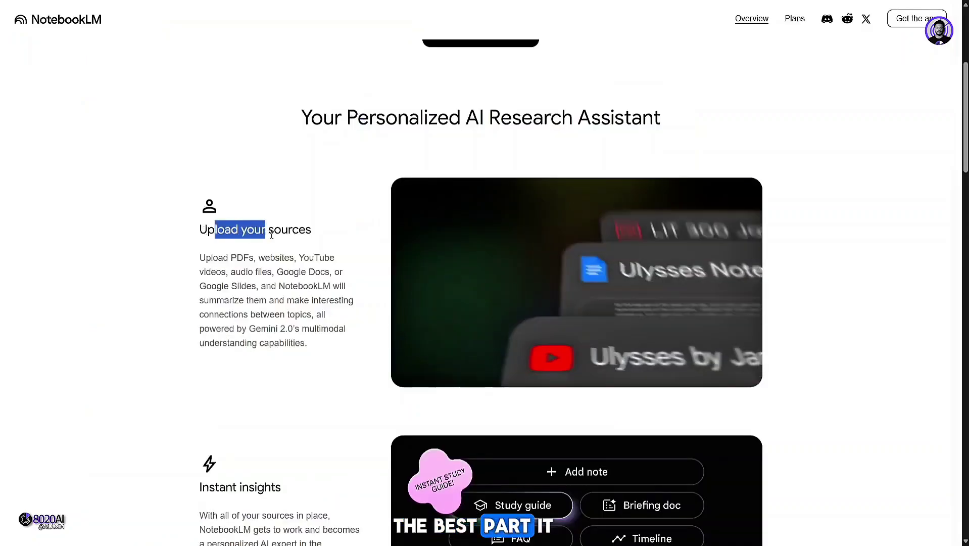
Examine the NotebookLM overview page's sections on uploading sources, instant insights, source citations and Audio Overview
drag(266, 228, 309, 228)
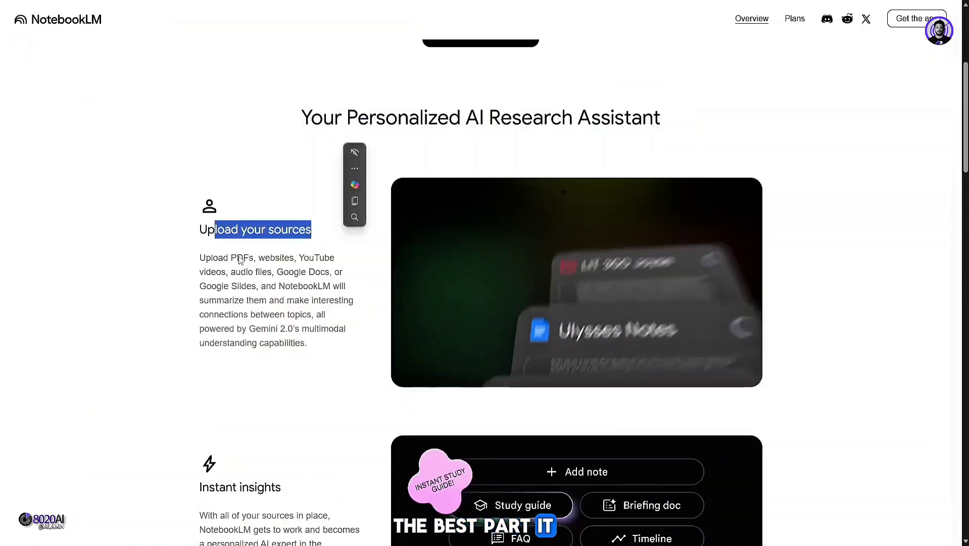
drag(200, 258, 379, 340)
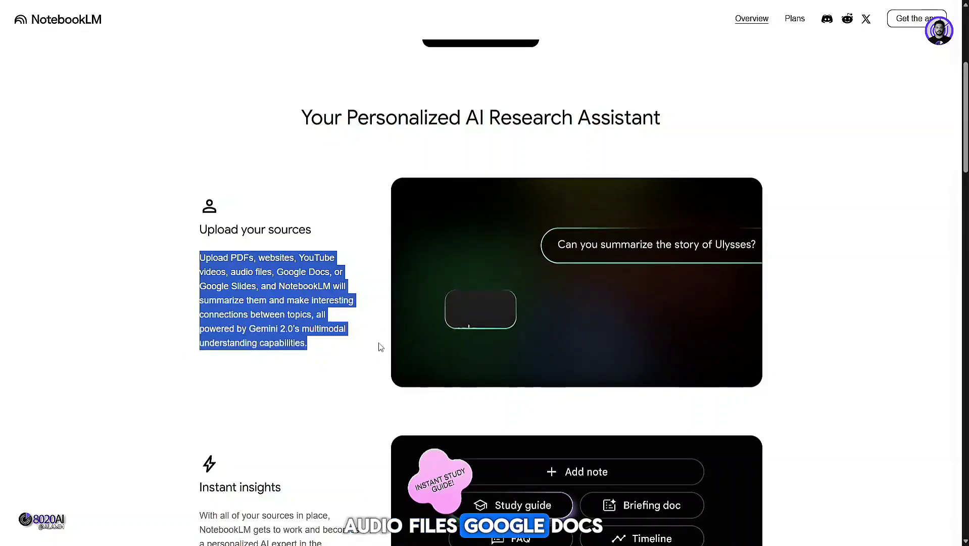
click(117, 363)
scroll(118, 364, down, 3)
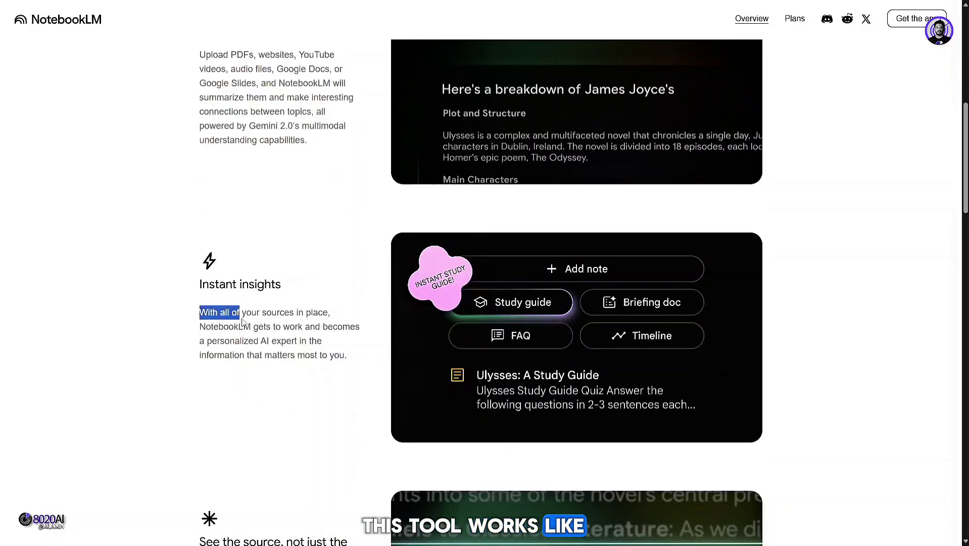
drag(242, 321, 323, 343)
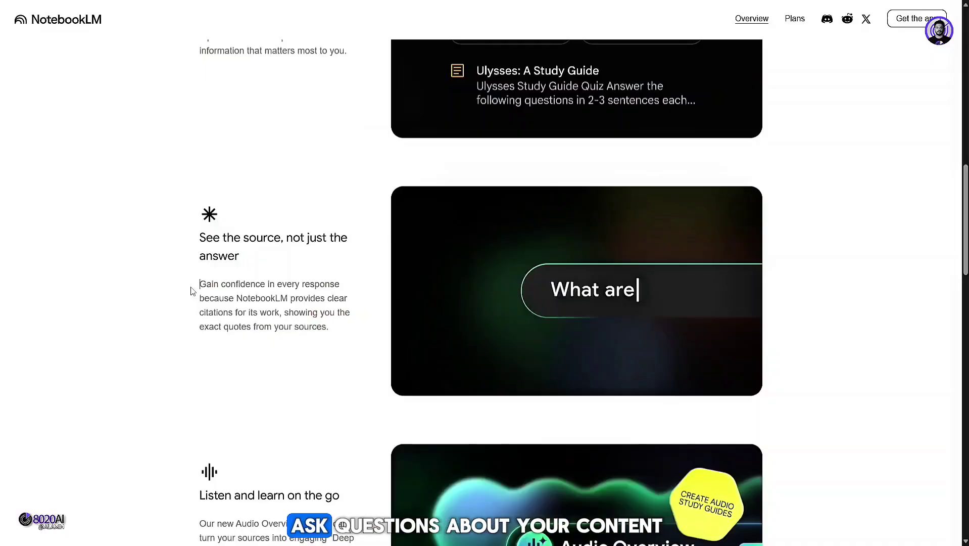
drag(200, 284, 356, 324)
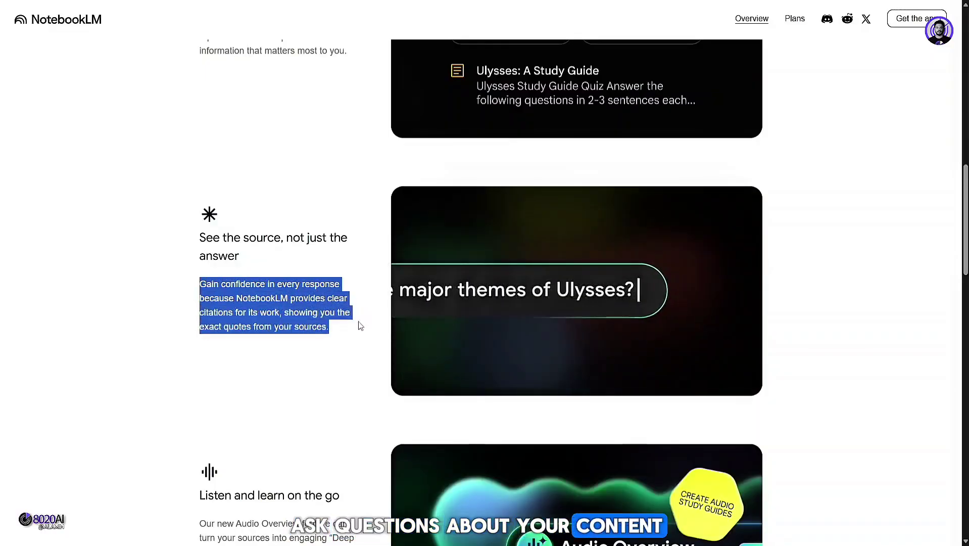
click(271, 316)
scroll(210, 280, down, 4)
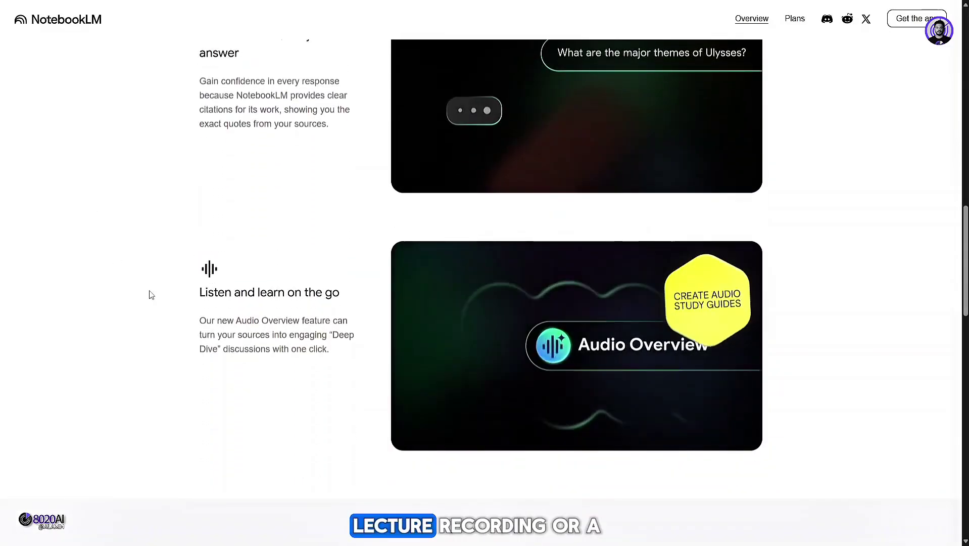
drag(200, 321, 324, 337)
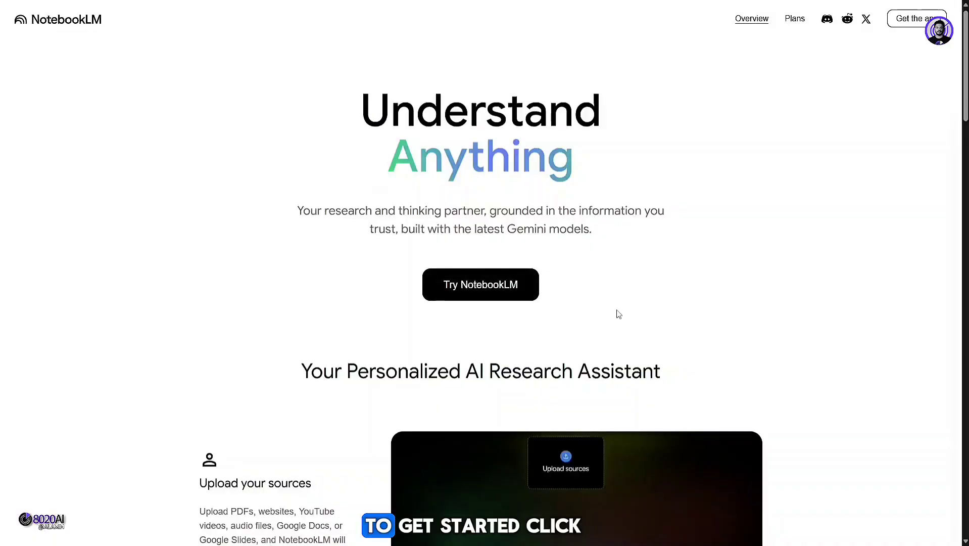
Launch NotebookLM and have both 48 Laws of Power PDFs selected as sources in the notebook
click(512, 277)
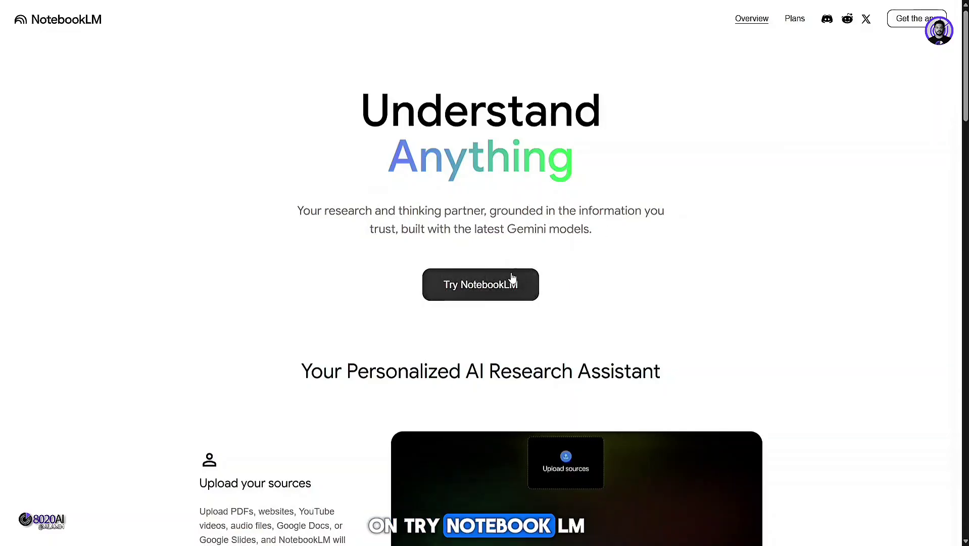
click(147, 153)
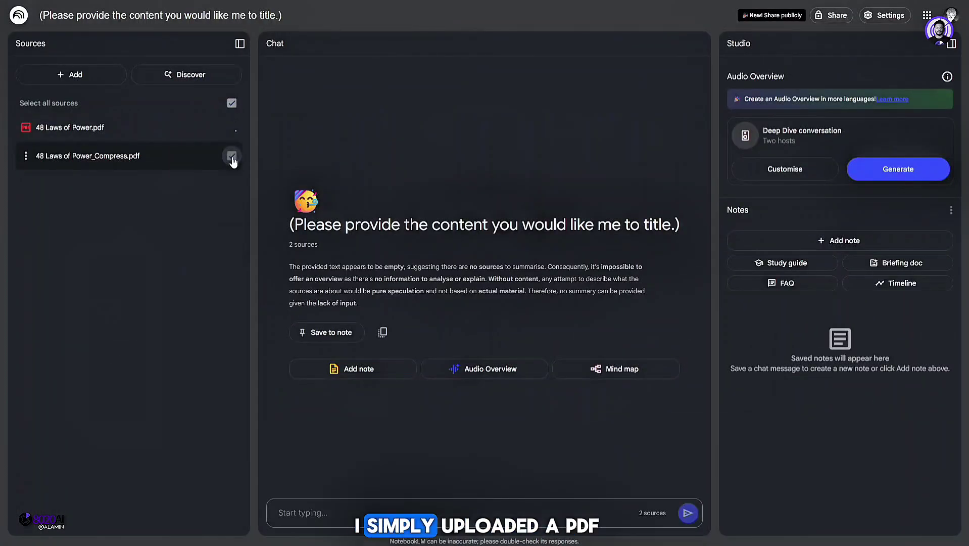
click(231, 103)
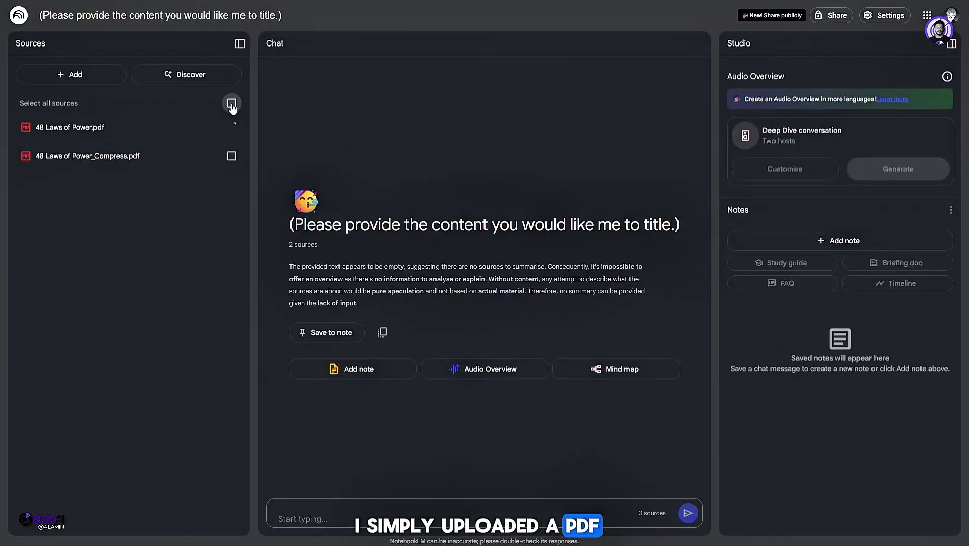
click(232, 156)
Ask the notebook chat "what was in law number 20?" and read the answer about the law's purpose
click(315, 512)
text(what was in la)
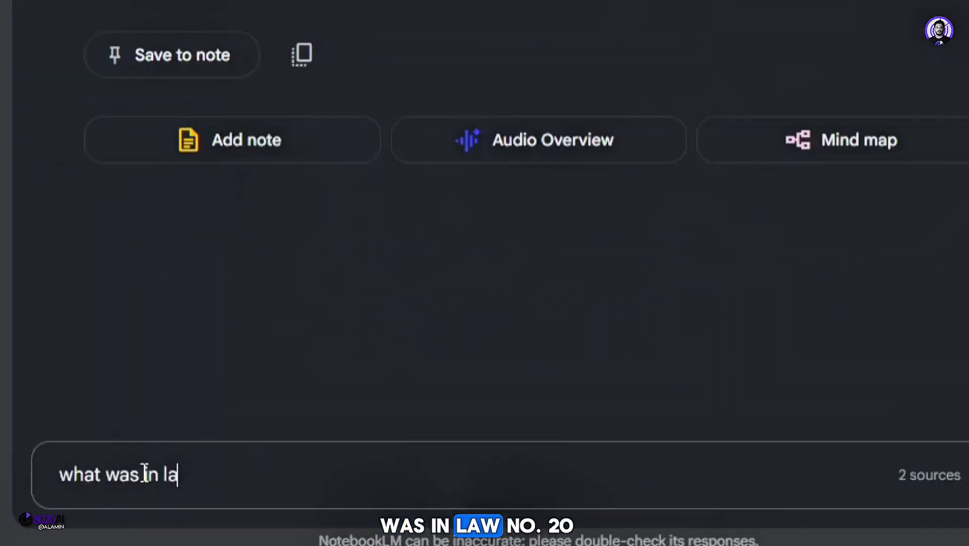
text(w number 20?)
key(Return)
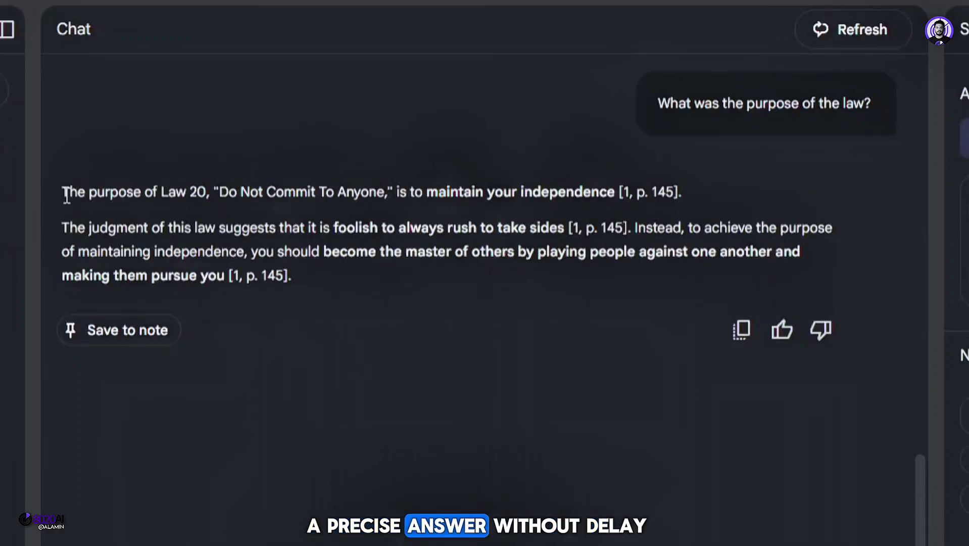
drag(56, 193, 746, 253)
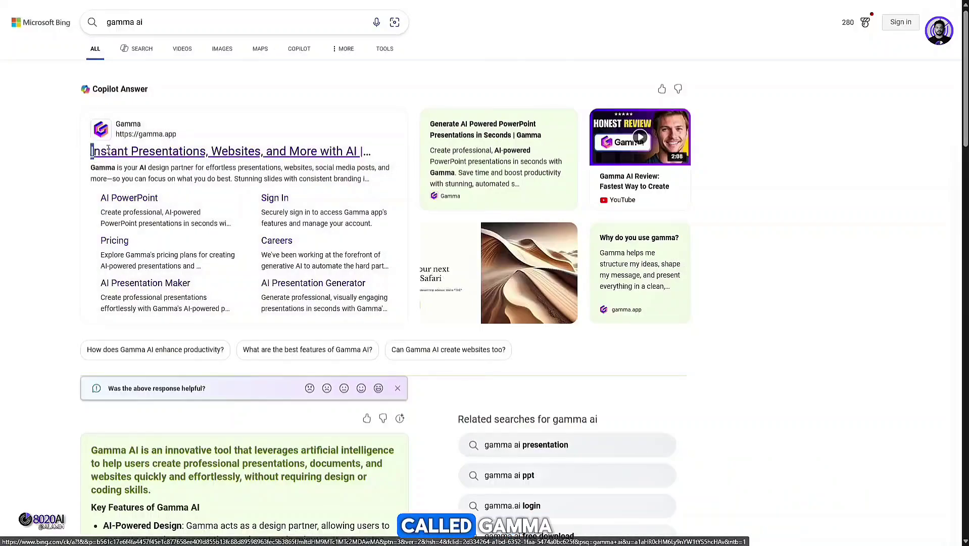
Open the gamma.app website from the search results and look over its landing page
drag(91, 151, 202, 151)
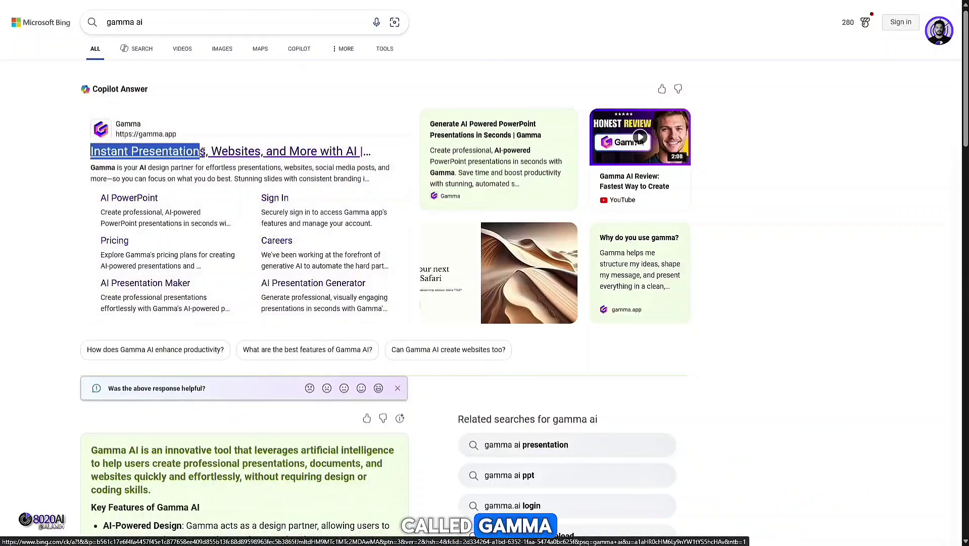
click(360, 152)
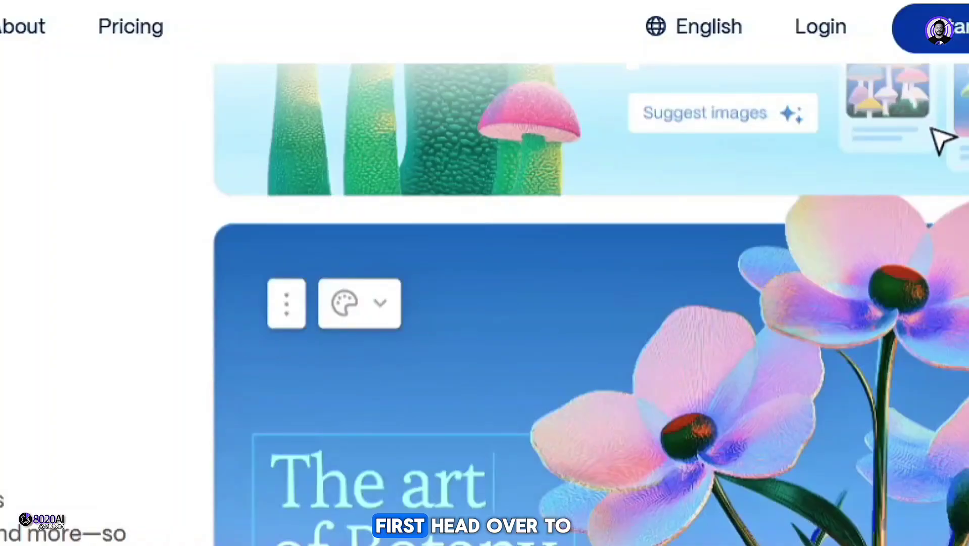
scroll(941, 141, down, 5)
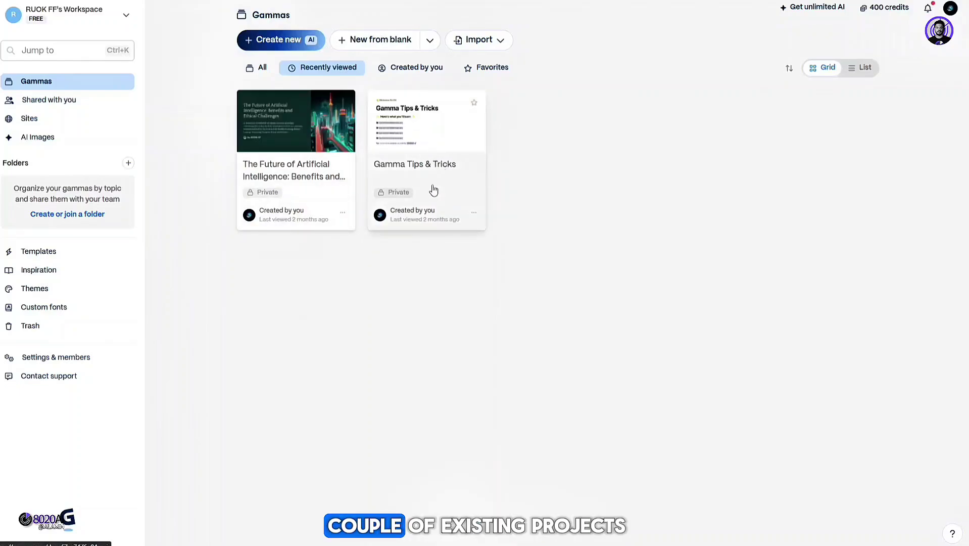
Start a new AI creation in the Gamma workspace with the one-line prompt Generate option and review the content types
click(406, 159)
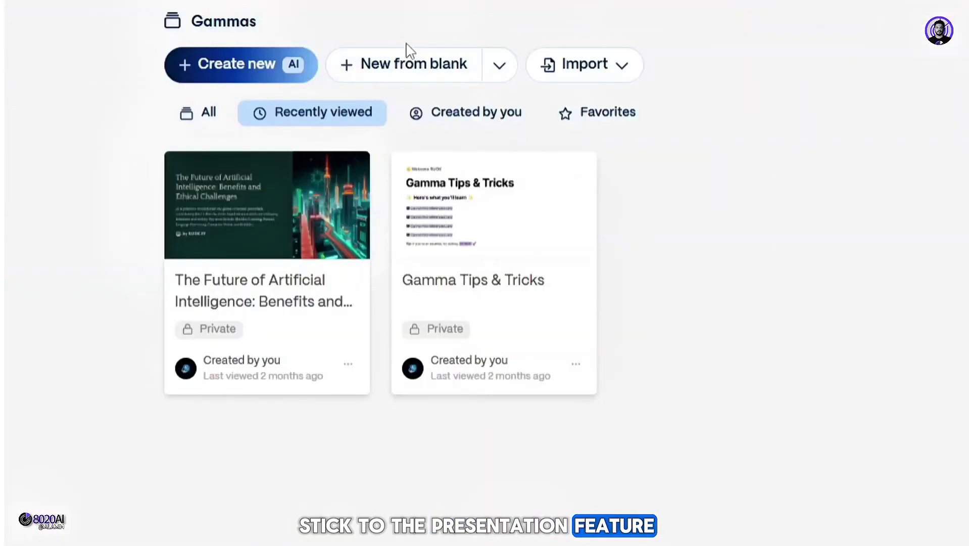
click(182, 71)
drag(378, 119, 620, 137)
click(876, 141)
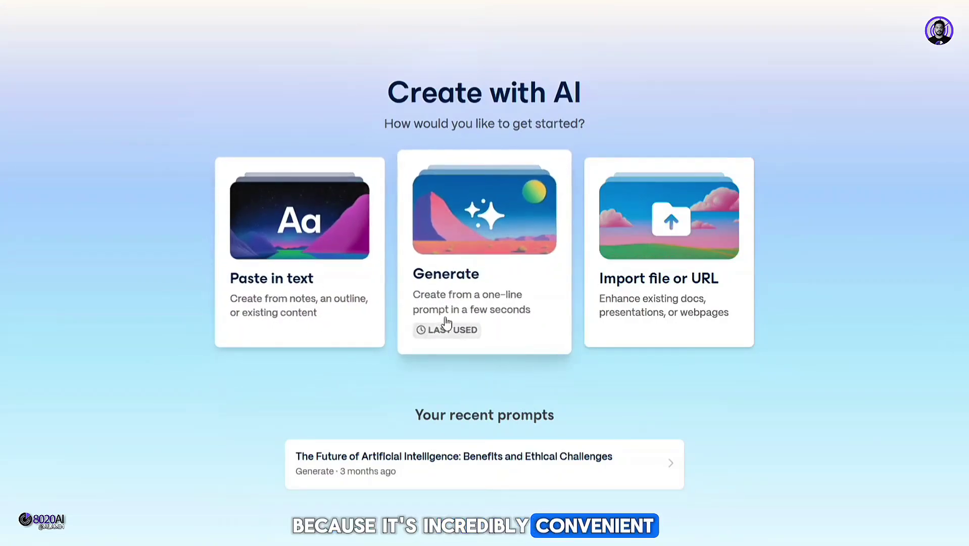
click(456, 305)
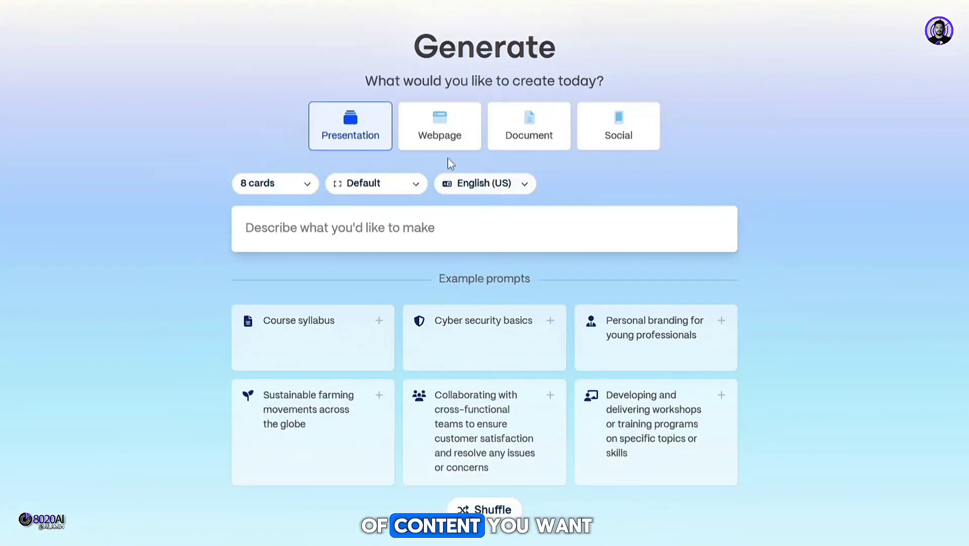
drag(364, 88, 630, 87)
click(723, 83)
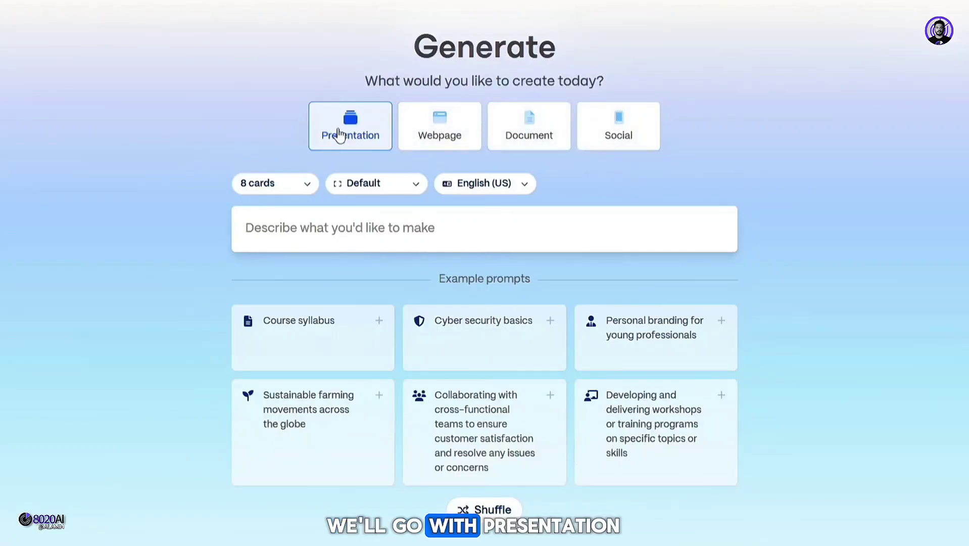
Set the presentation to 8 cards with the Default fluid page style and English (US) as the language
click(293, 188)
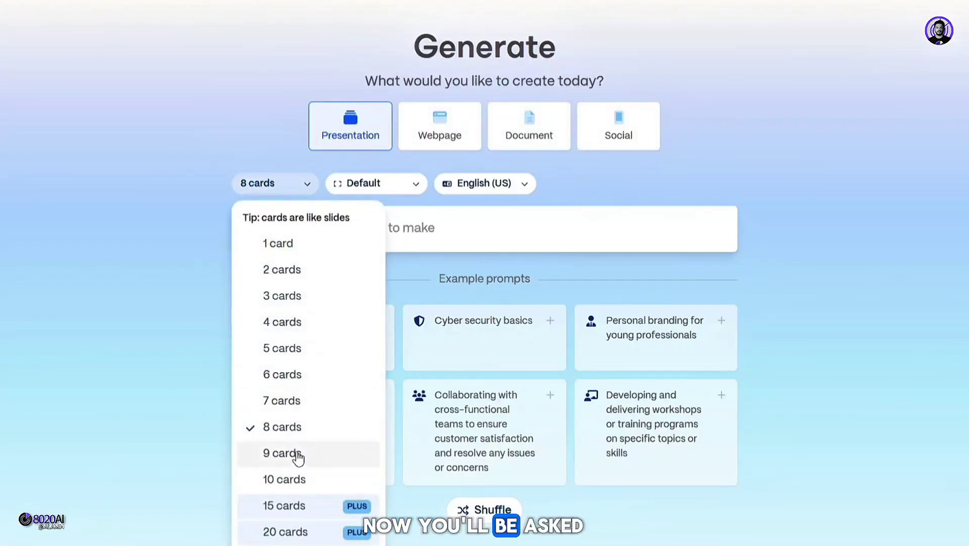
click(297, 429)
click(384, 184)
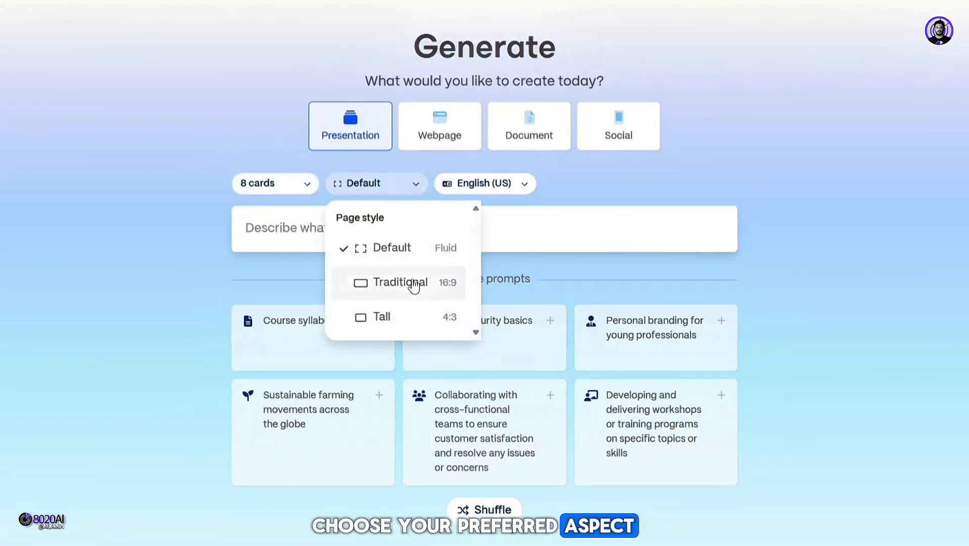
click(426, 252)
click(469, 188)
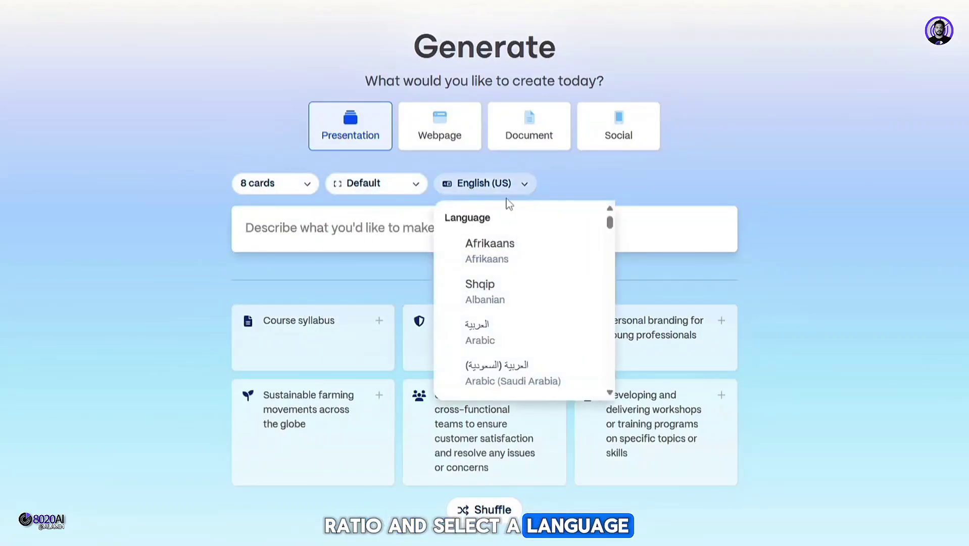
click(455, 183)
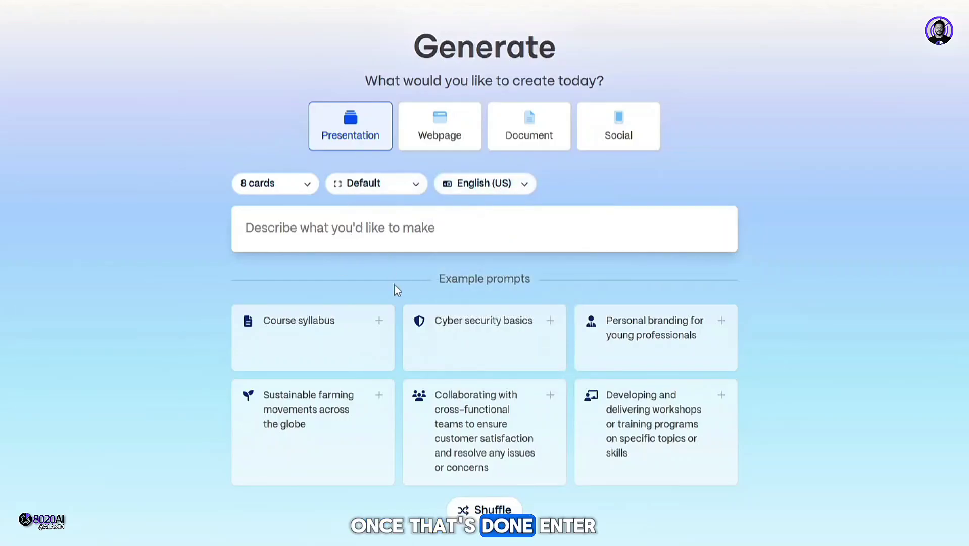
Enter the presentation prompt "SMALL IDEAS, BIG IMPACT" and generate its outline
click(363, 225)
text(SMALL IDEAS, BIG IMPACT)
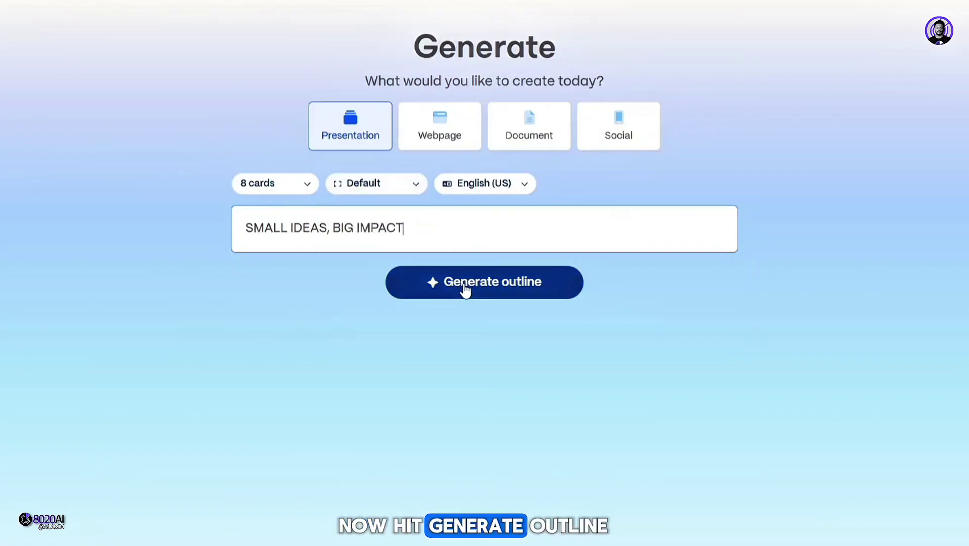
click(478, 297)
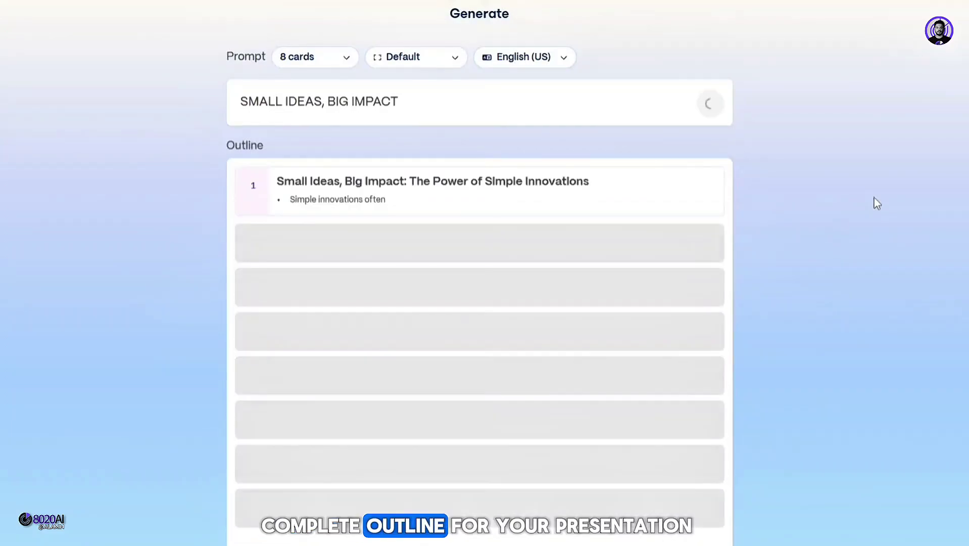
Apply the Bubble Gum theme to the presentation and set the amount of text to Minimal
scroll(281, 211, down, 15)
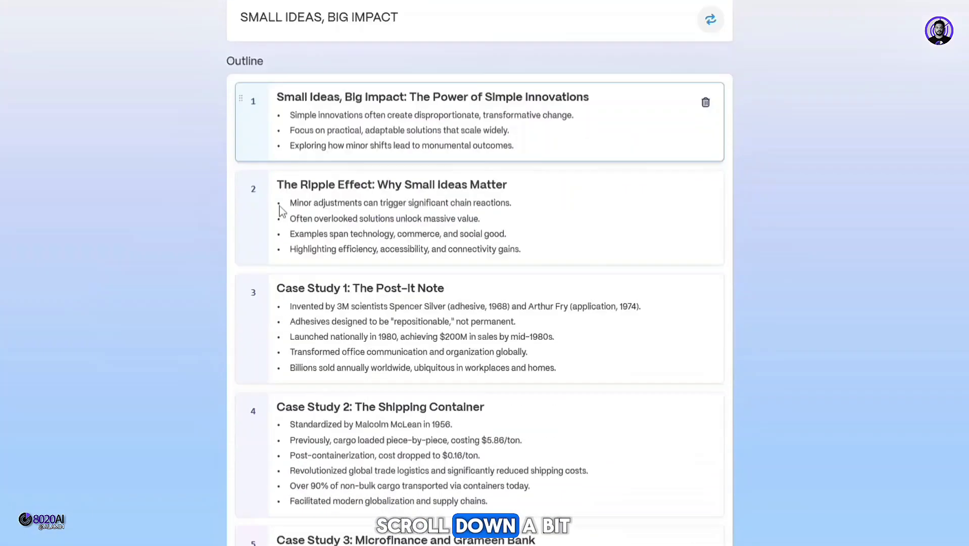
scroll(345, 235, down, 1)
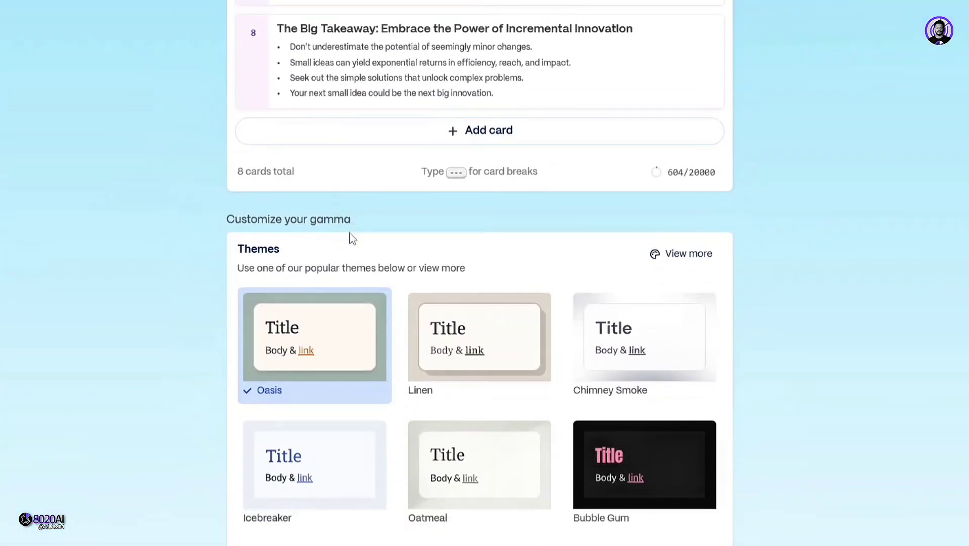
click(609, 451)
scroll(615, 419, down, 5)
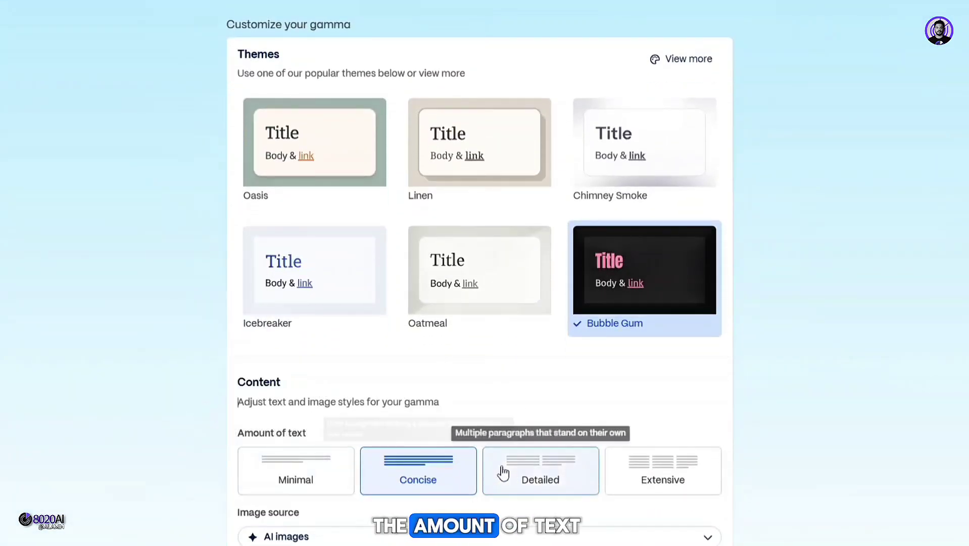
click(307, 485)
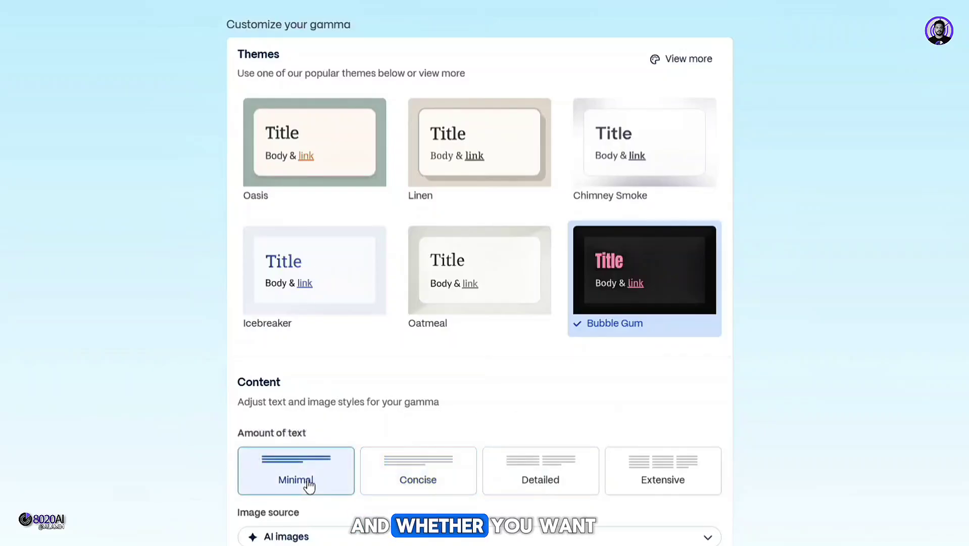
scroll(428, 469, down, 5)
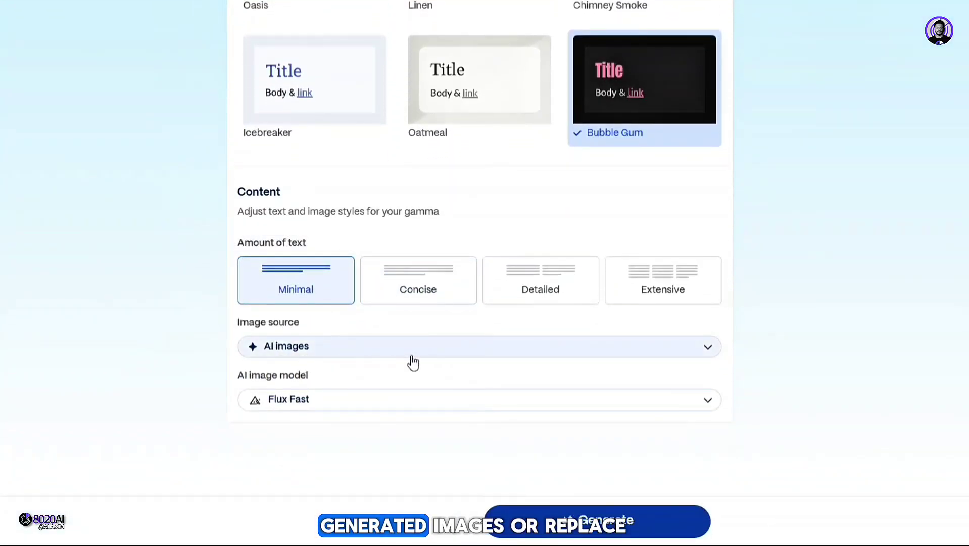
Review the image source options, keep AI images as the source, and generate the presentation
click(706, 352)
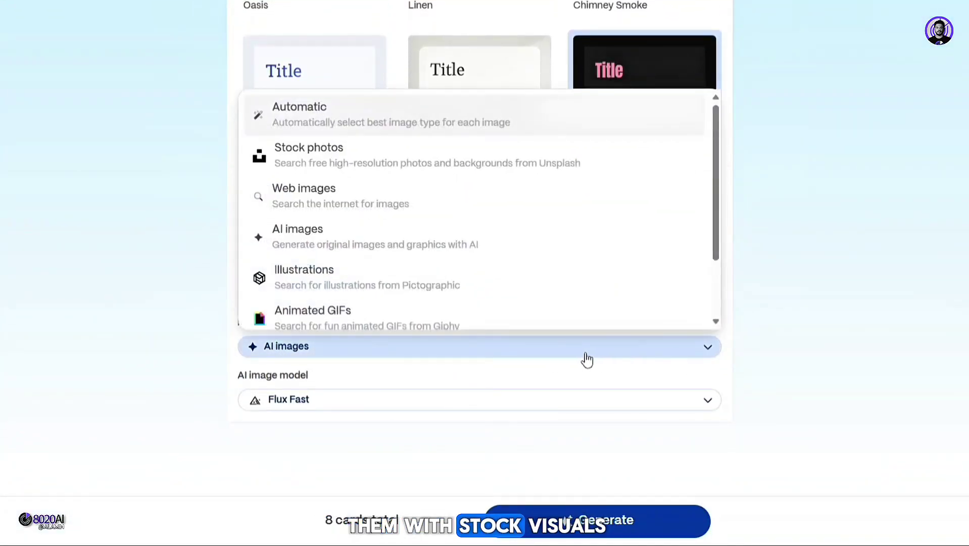
scroll(391, 255, down, 1)
scroll(389, 238, down, 2)
scroll(387, 202, up, 3)
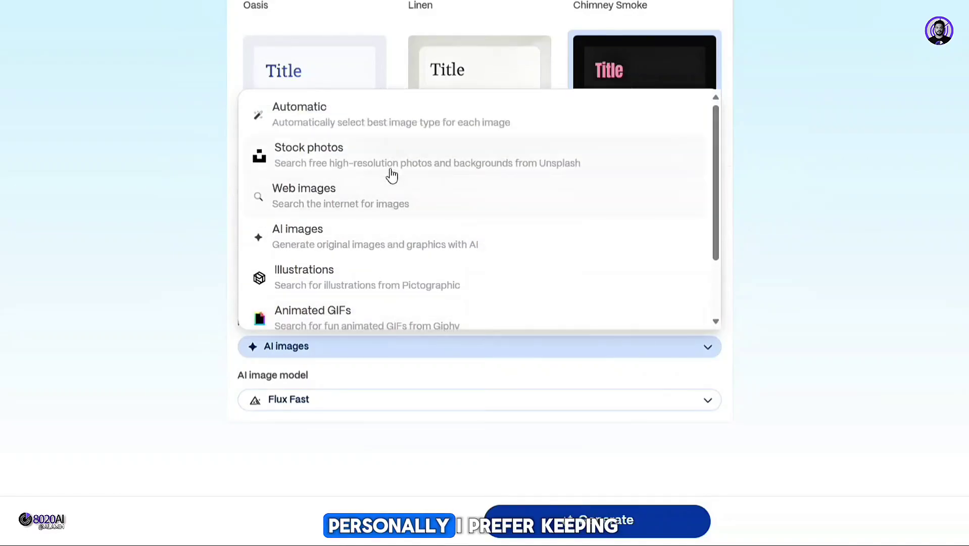
scroll(353, 187, down, 2)
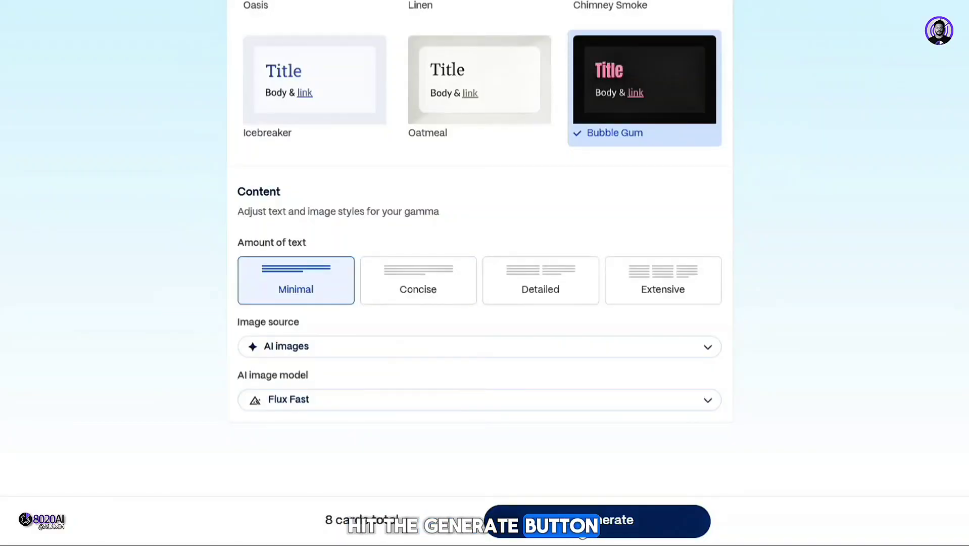
click(582, 534)
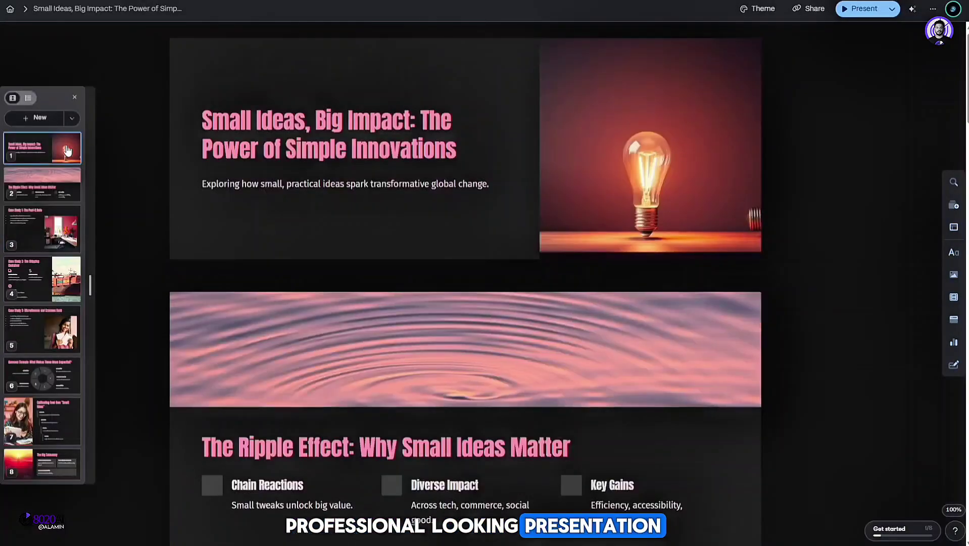
Look through the generated slides one by one, from card 2 through card 7
click(45, 186)
click(37, 222)
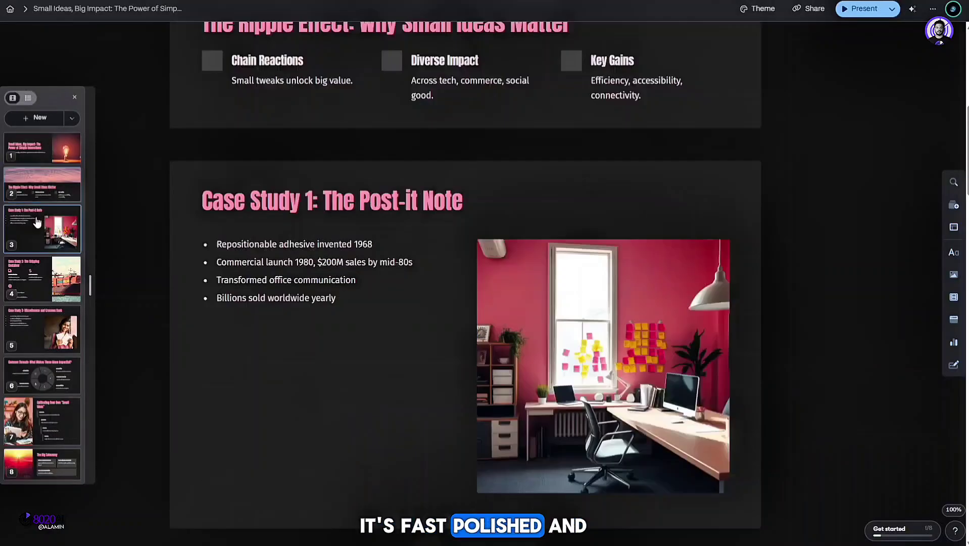
click(48, 279)
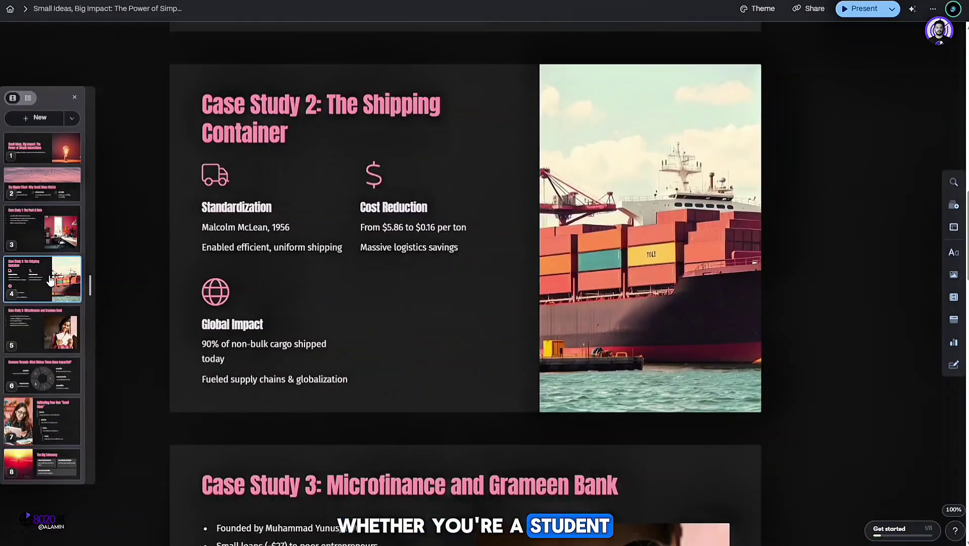
click(51, 326)
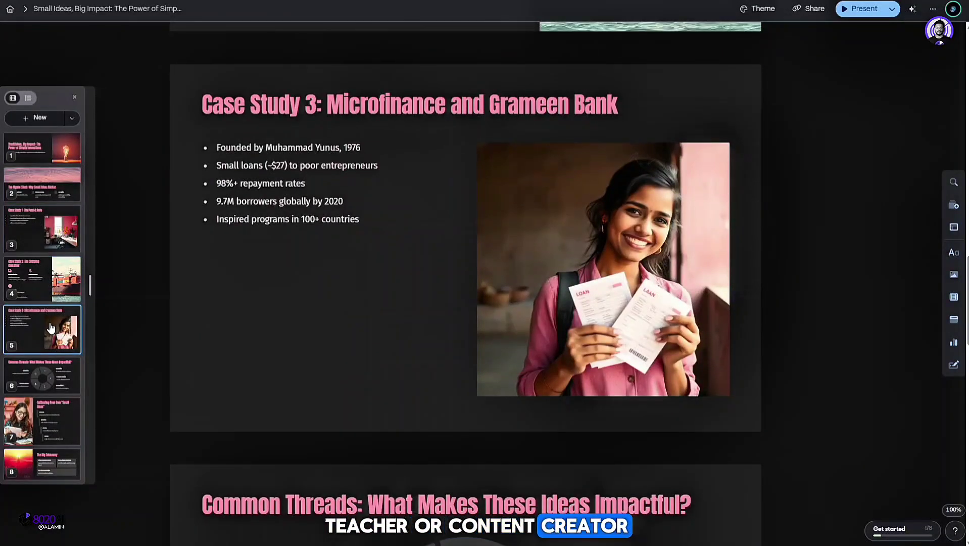
click(57, 361)
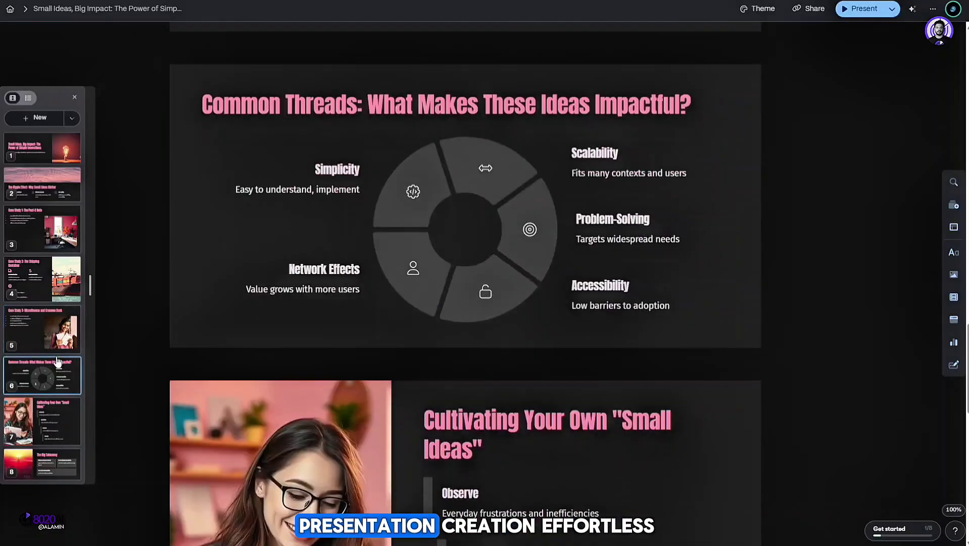
click(50, 419)
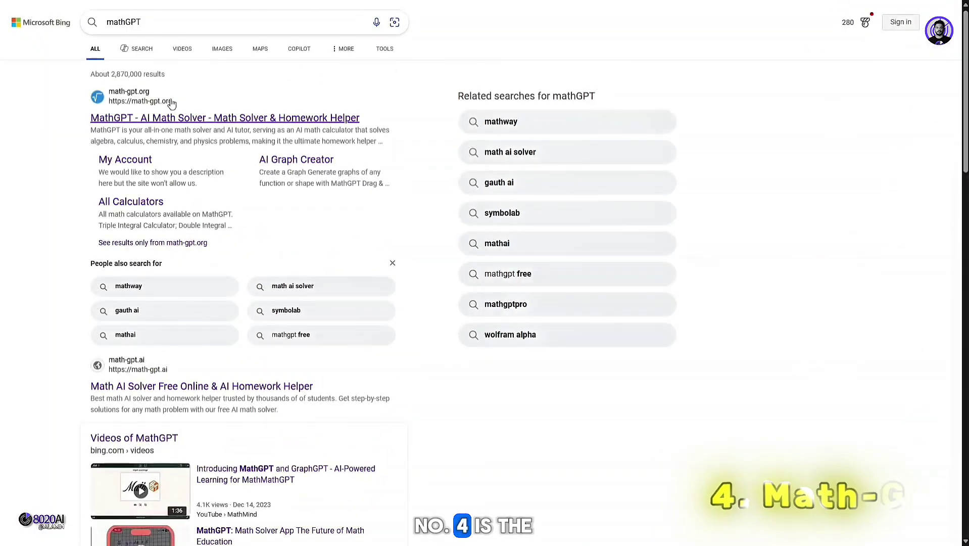
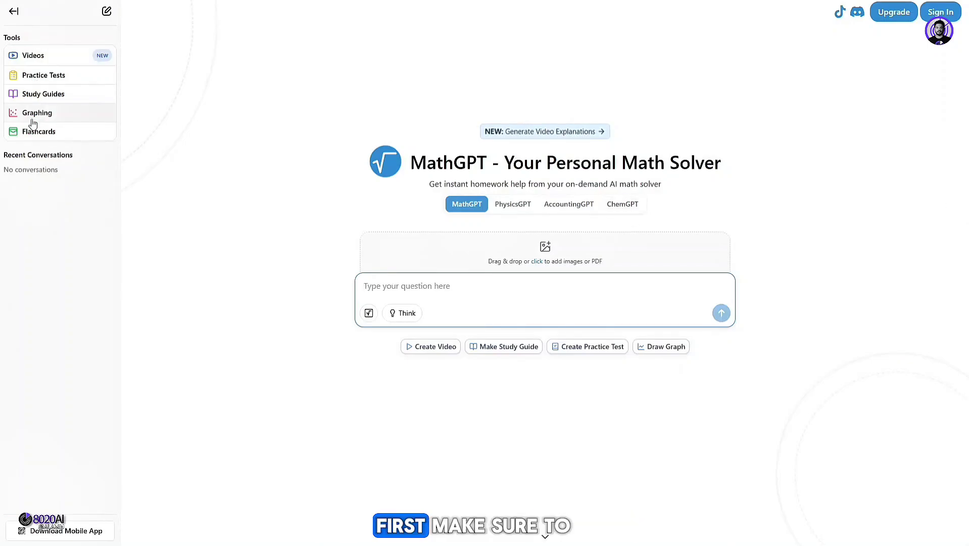
Switch to MathGPT, sign in with a Google account and highlight the Personal Math Solver heading
click(940, 11)
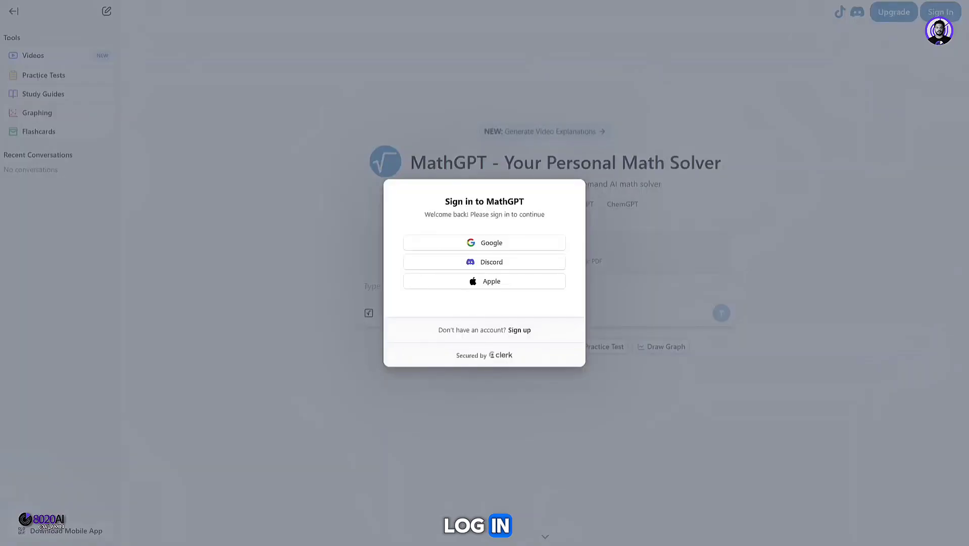
click(475, 242)
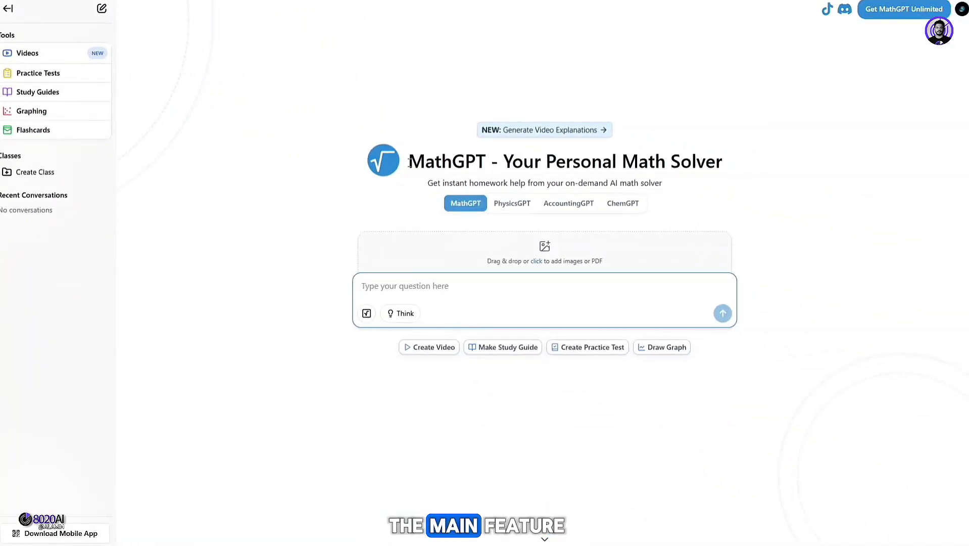
drag(389, 152, 740, 196)
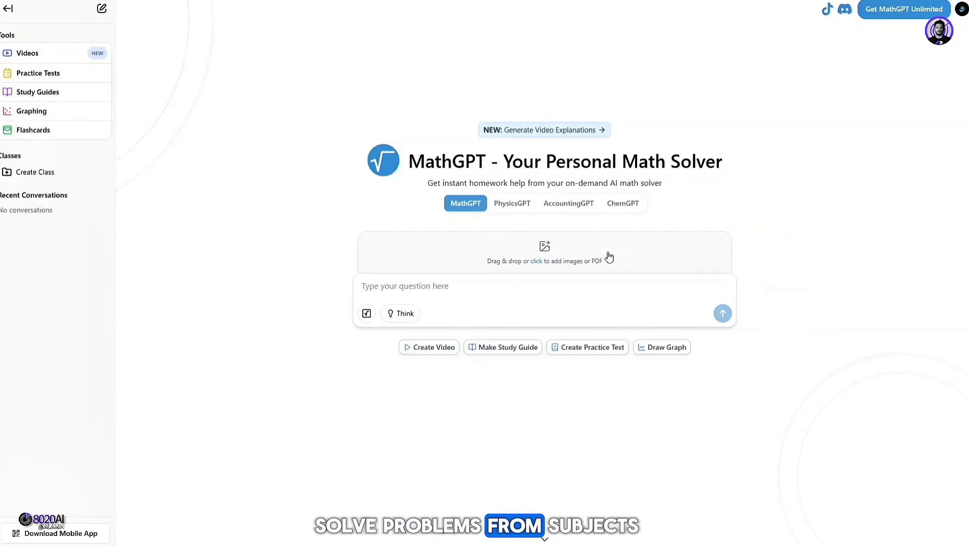
View the PhysicsGPT, AccountingGPT and ChemGPT solver modes, then return to MathGPT
click(508, 207)
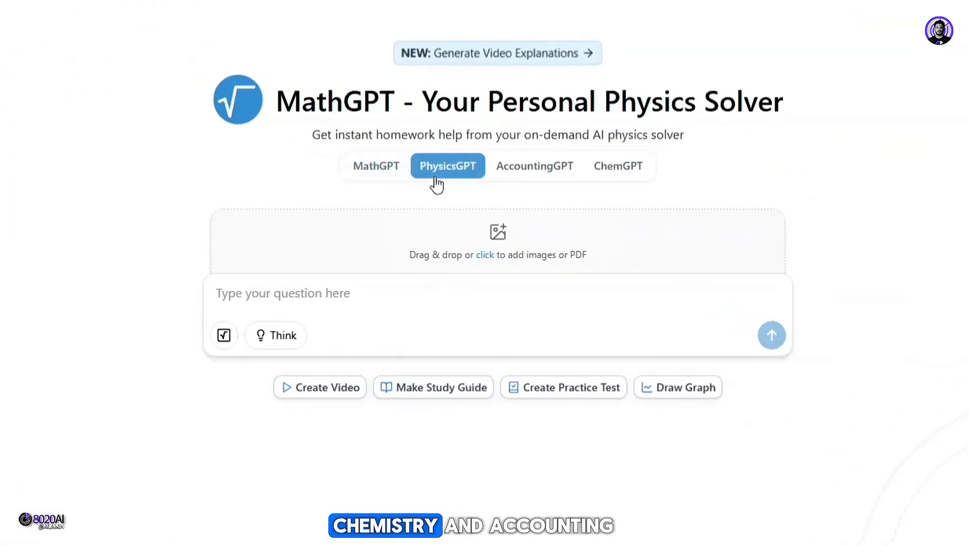
click(521, 179)
click(621, 175)
click(371, 172)
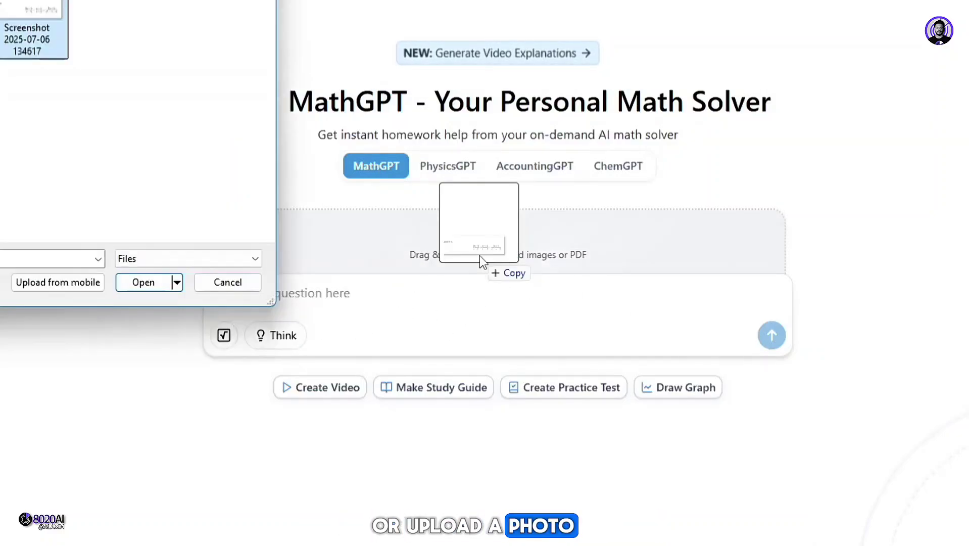
drag(480, 255, 480, 255)
click(227, 282)
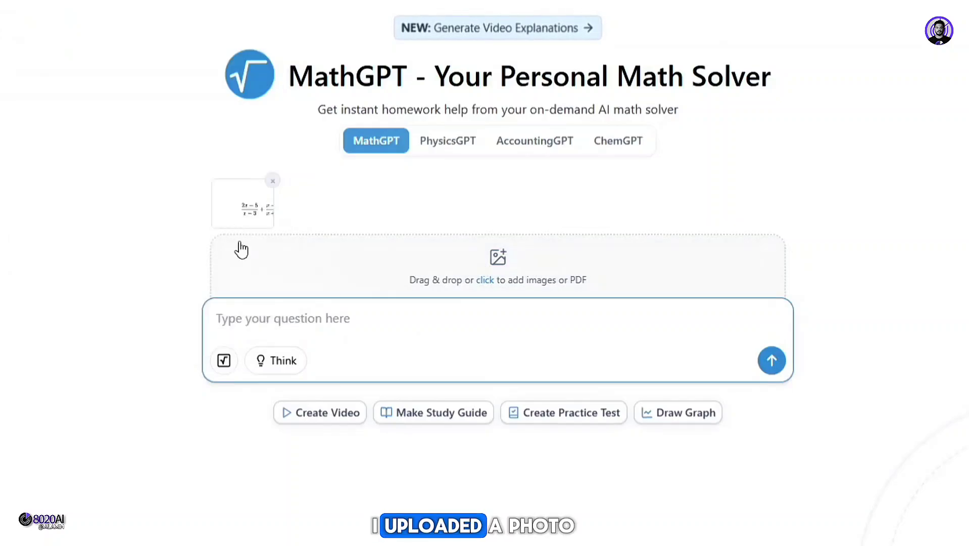
click(437, 321)
text(solve)
key(Return)
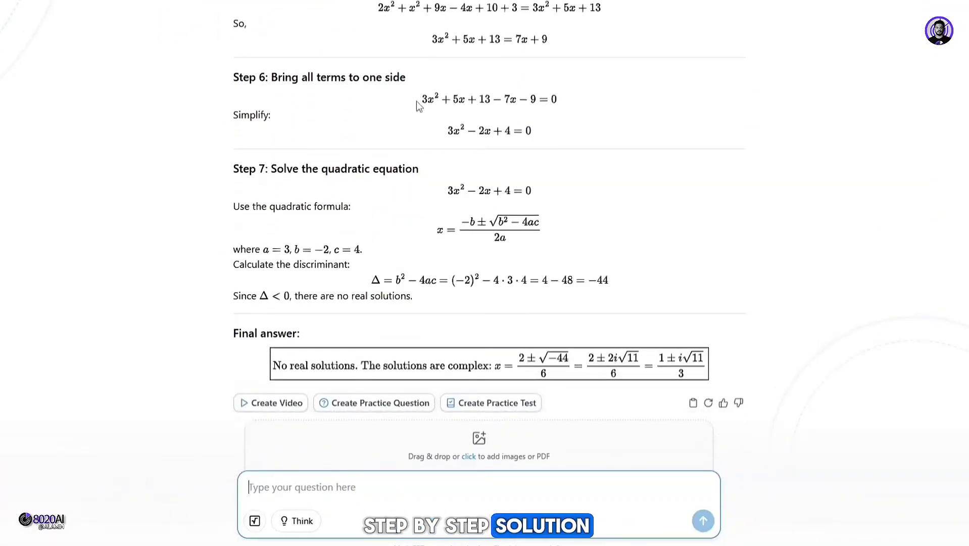
Look over the StudentAI home page and highlight the "200+ AI Tools and 24/7 Access to AI Tutors." heading
mouse_move(274, 339)
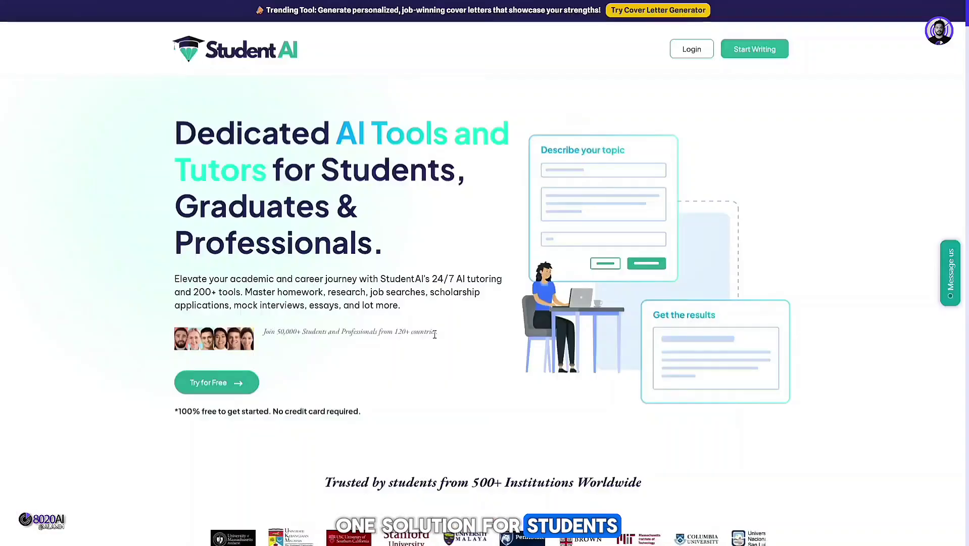
scroll(429, 338, down, 6)
scroll(430, 338, down, 5)
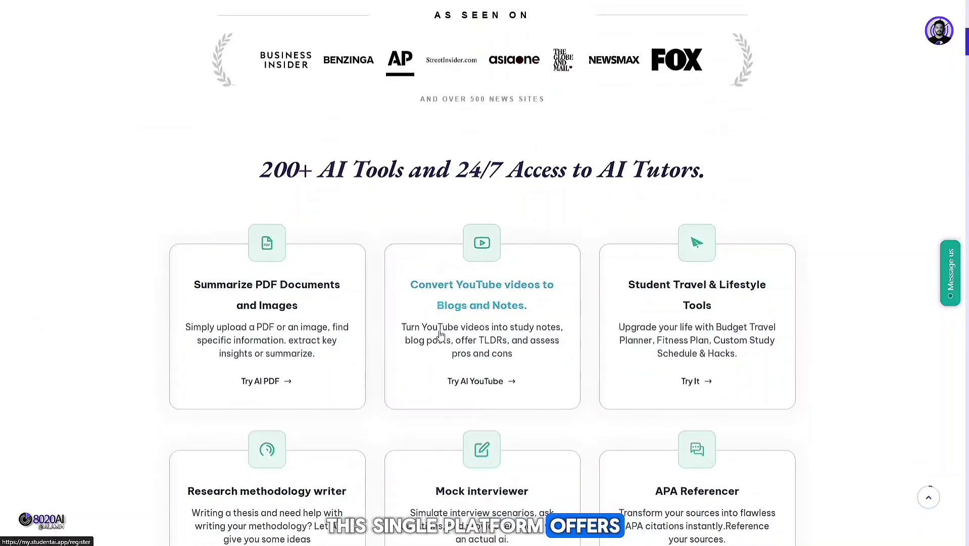
scroll(396, 457, down, 3)
drag(260, 48, 335, 43)
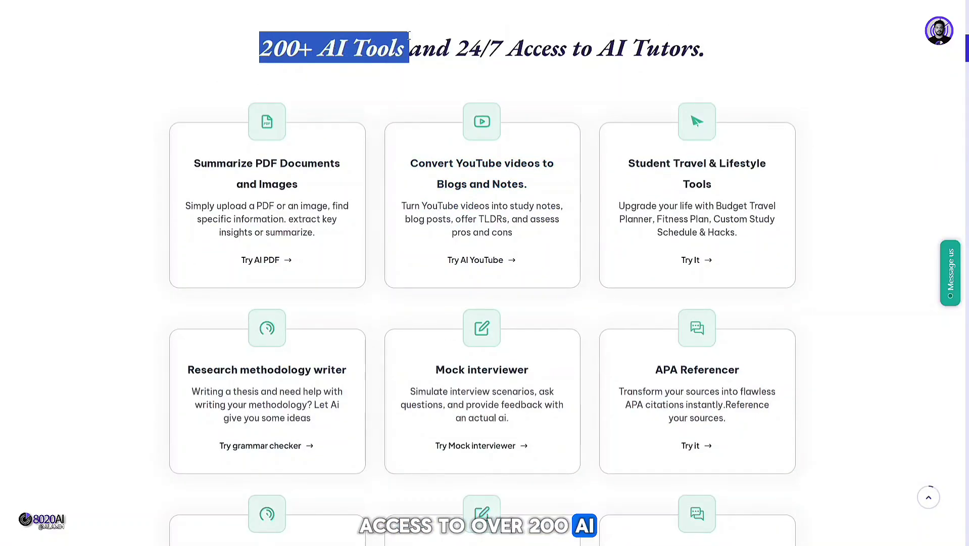
drag(409, 33, 707, 36)
click(819, 104)
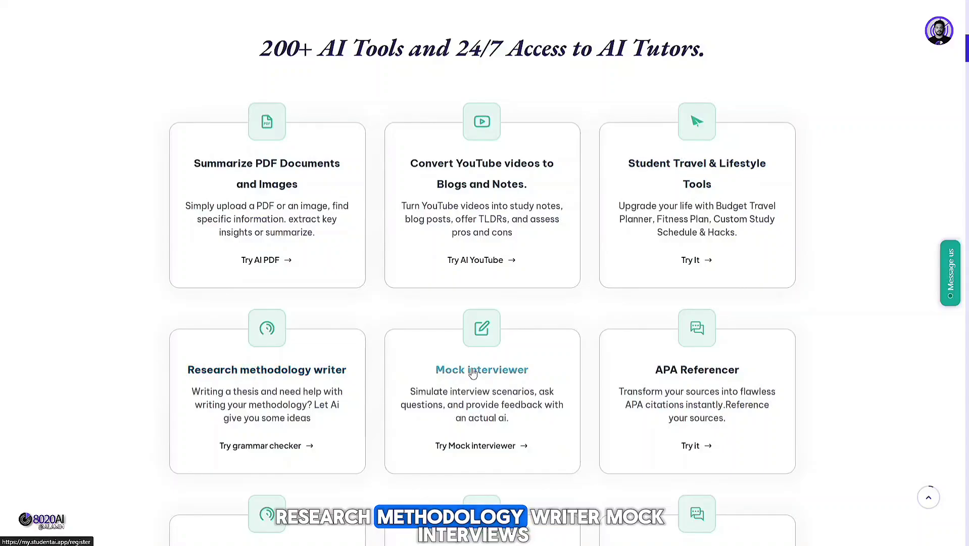
Browse the remaining StudentAI tool cards and the section of 24/7 online AI teachers
scroll(697, 369, down, 3)
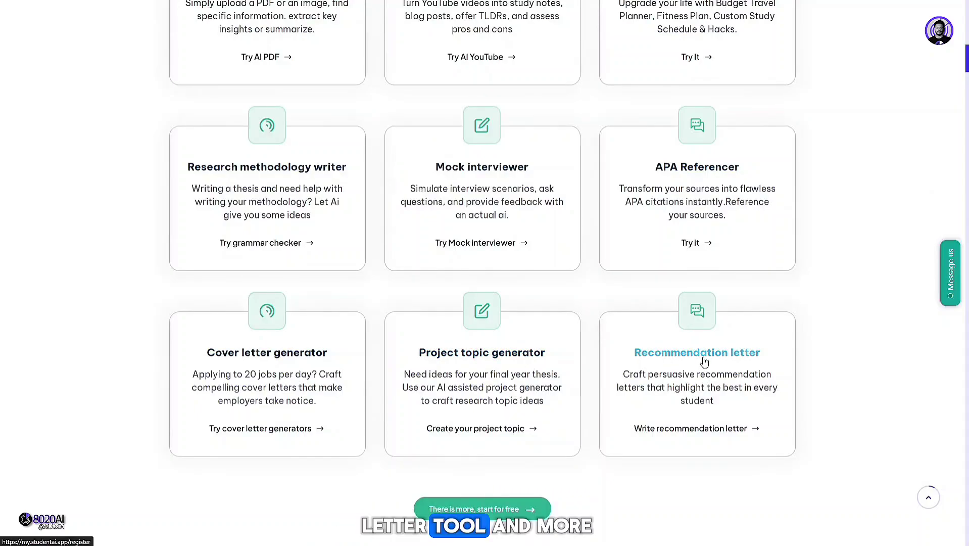
scroll(675, 371, down, 8)
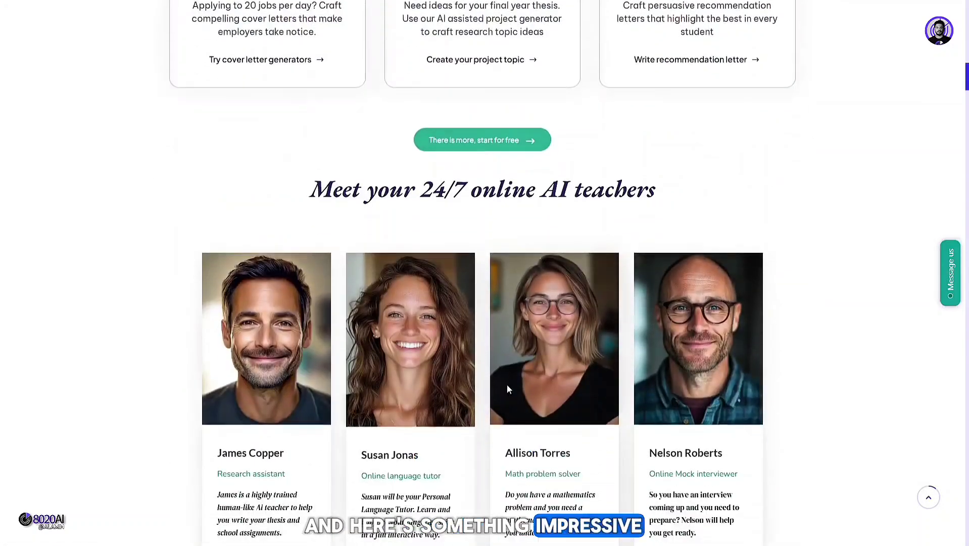
scroll(483, 374, down, 2)
scroll(488, 300, down, 10)
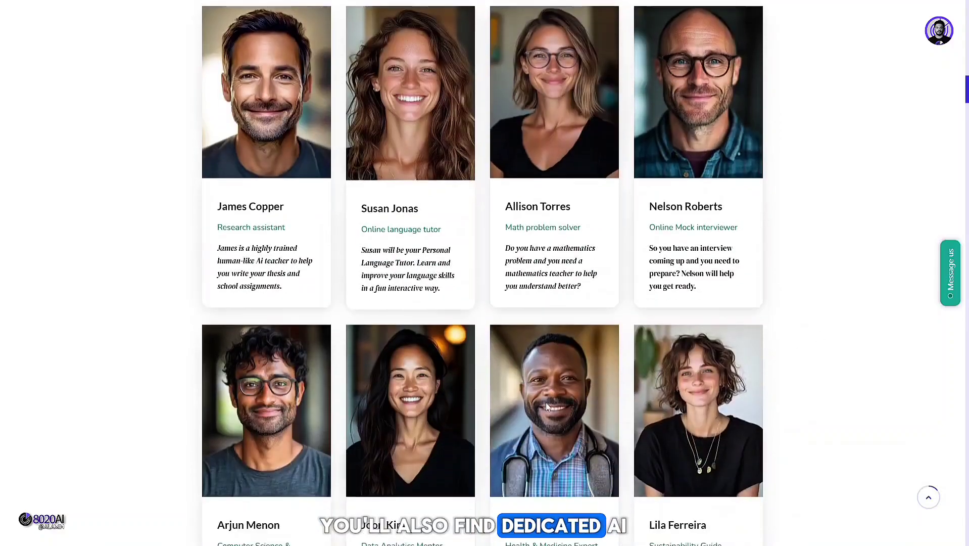
Look through the StudentAI AI tutor cards covering subjects such as physics, finance, literature and history
scroll(692, 402, down, 4)
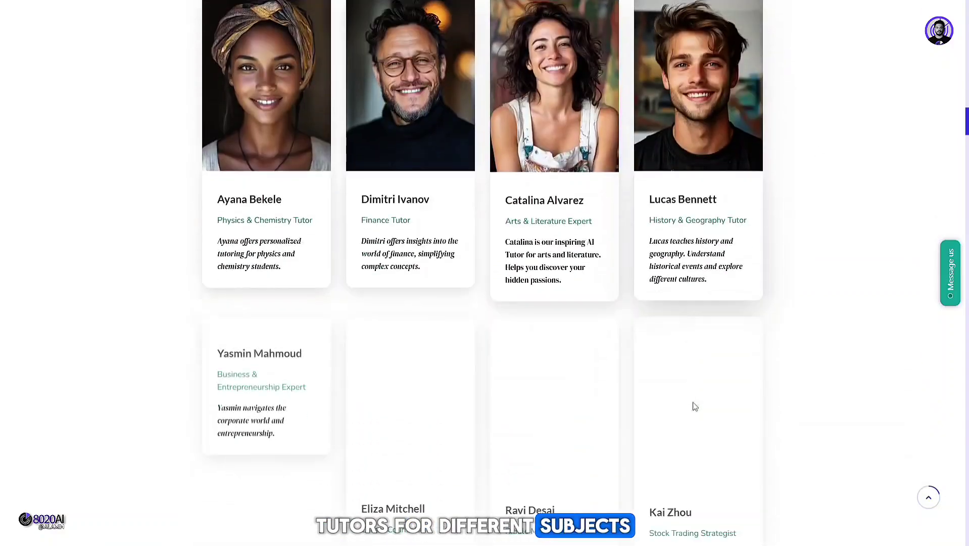
scroll(439, 400, down, 3)
scroll(475, 389, down, 9)
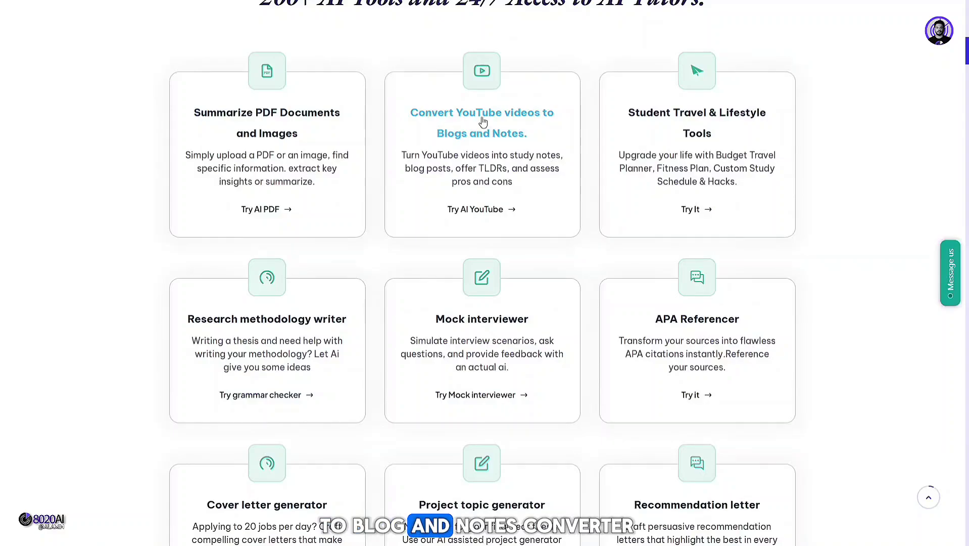
Open the YouTube-to-blogs-and-notes converter and, on YouTube, copy the share link of "Create Any Viral AI Videos FREE | One Tool Does It All!"
click(483, 122)
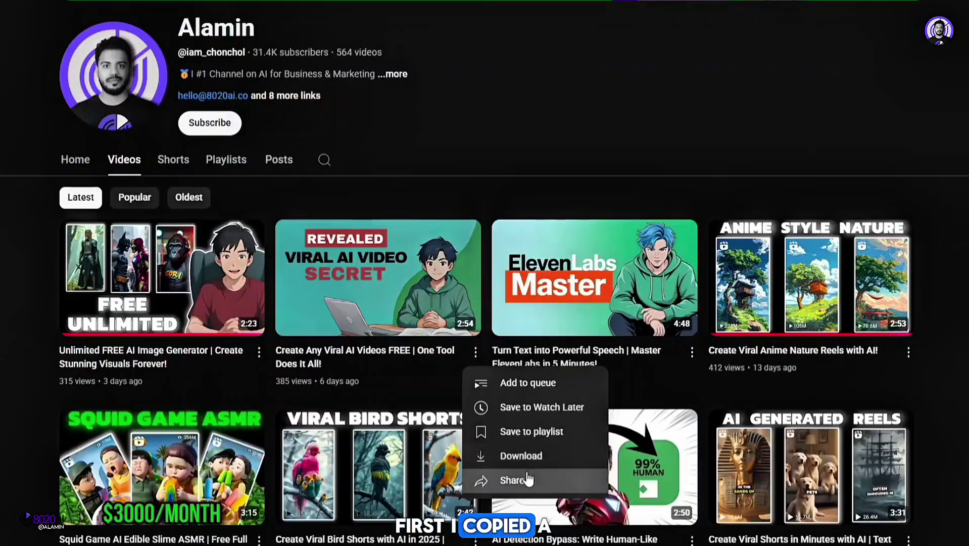
click(525, 477)
click(530, 350)
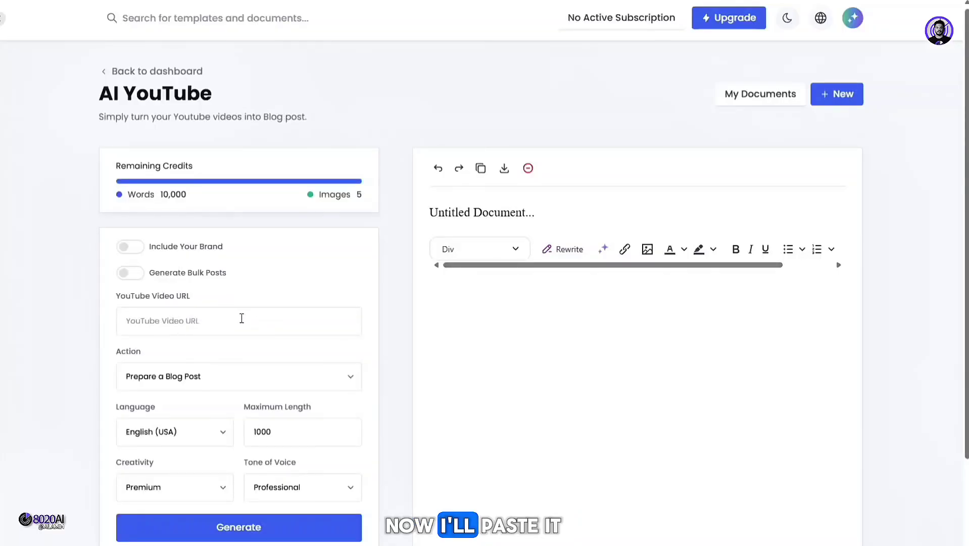
Paste the copied link as the AI YouTube video URL and generate with the action Prepare a Blog Post in English (USA)
right_click(242, 319)
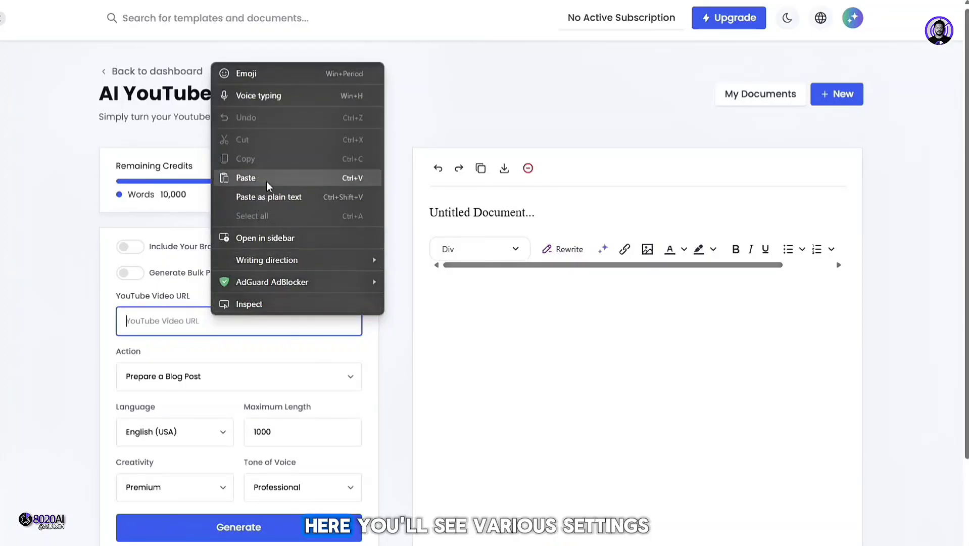
click(237, 181)
scroll(338, 364, down, 2)
click(202, 262)
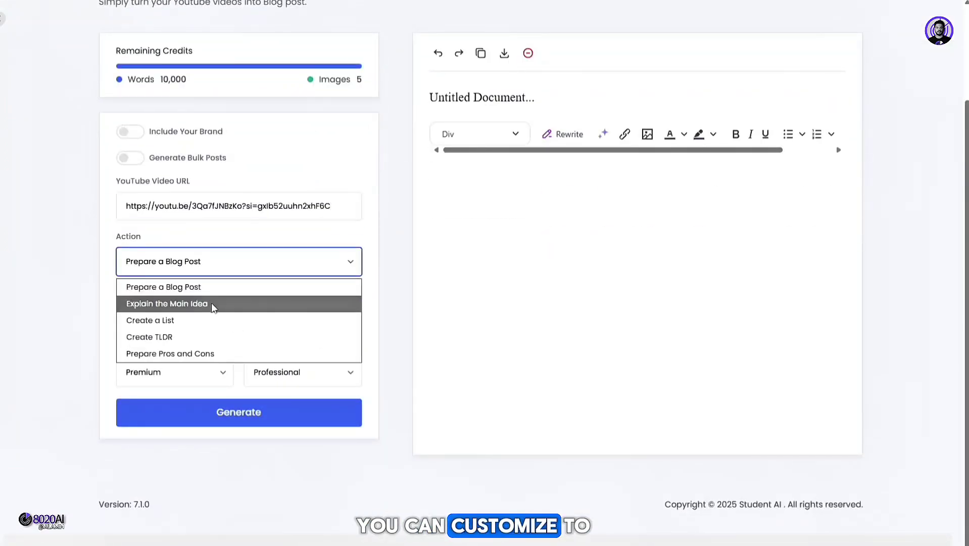
click(199, 282)
click(158, 306)
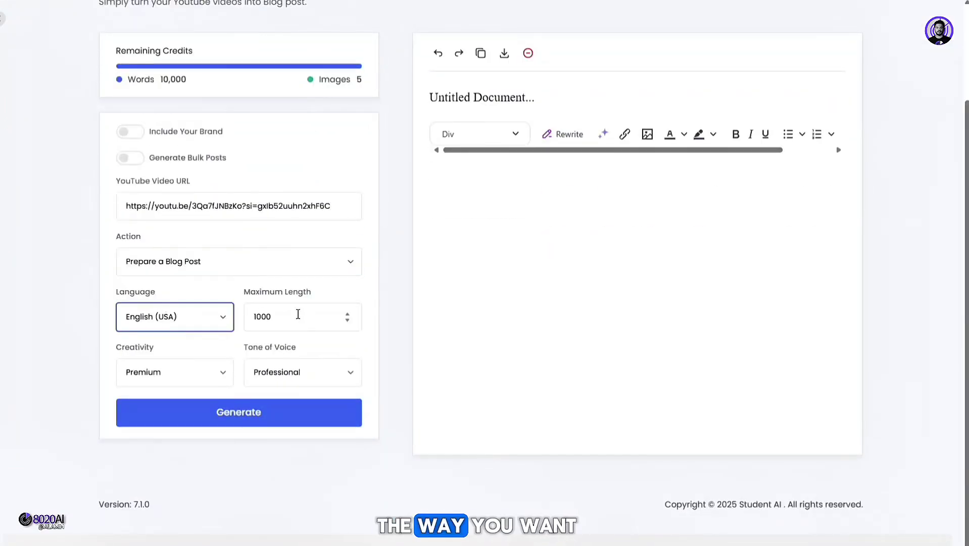
click(259, 412)
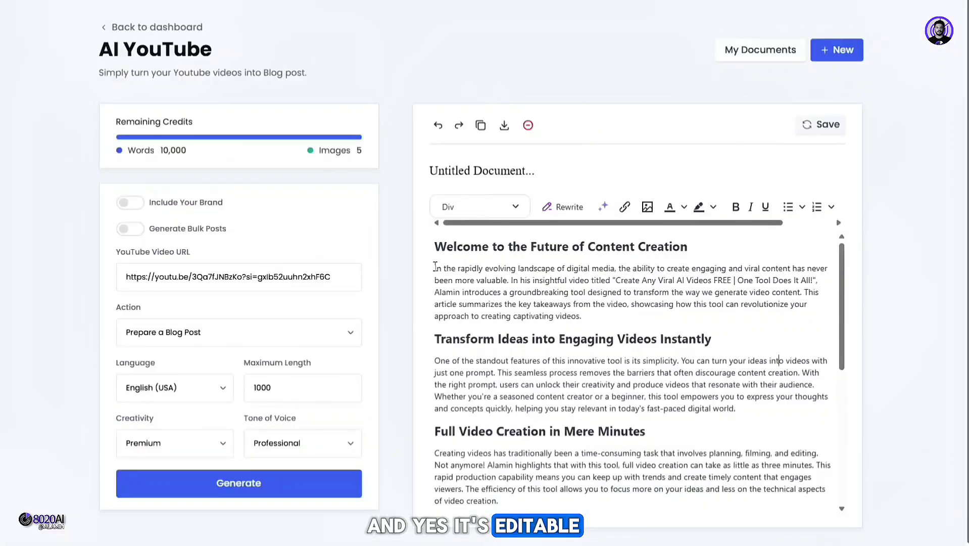
Make the opening phrase "In the rapidly evolving landscape of digital media" bold in the generated blog post
drag(435, 267, 610, 266)
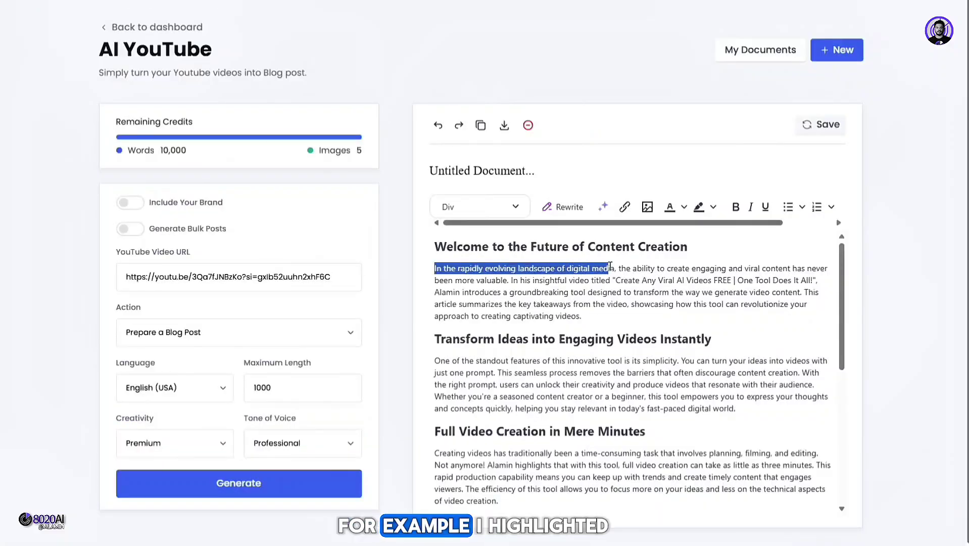
click(734, 207)
click(728, 255)
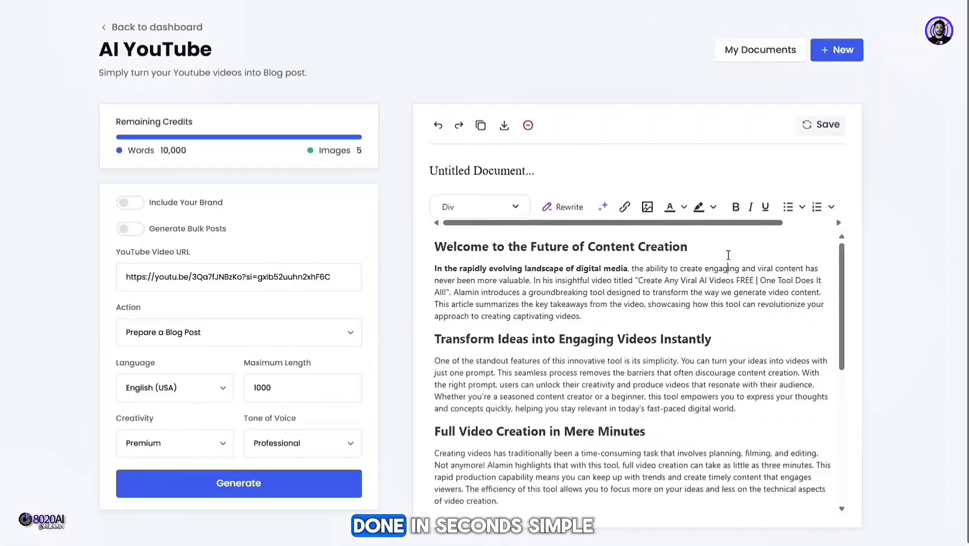